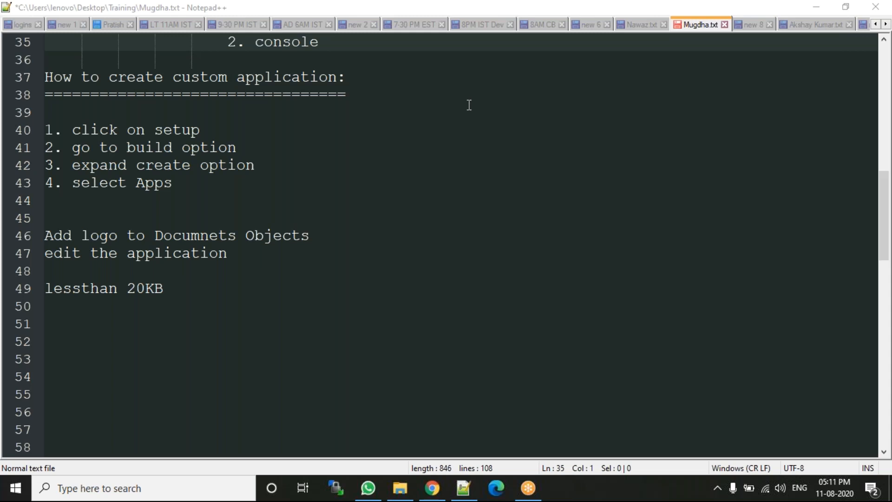
Step: Switch from the Notepad++ training notes to File Explorer
click(394, 481)
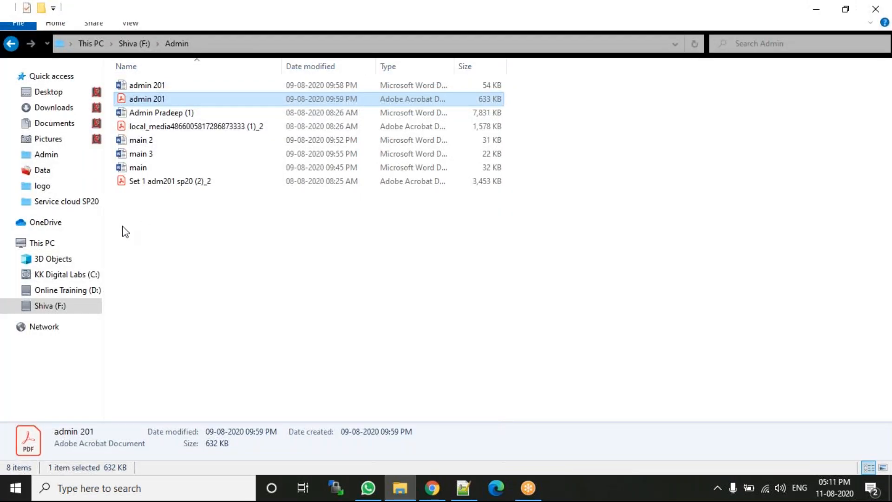
Step: Browse Online Training (D:) > 1. Admin > CMS APP and open the cms app image in Photos
click(67, 291)
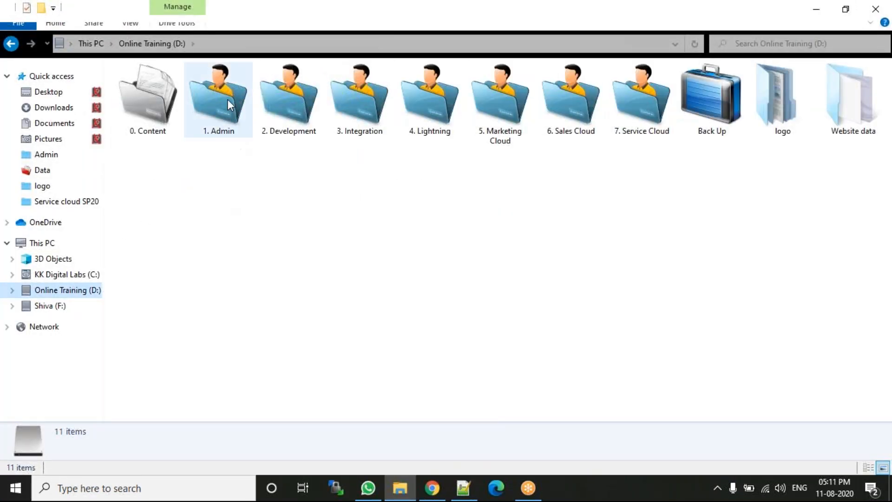
double_click(227, 99)
click(232, 97)
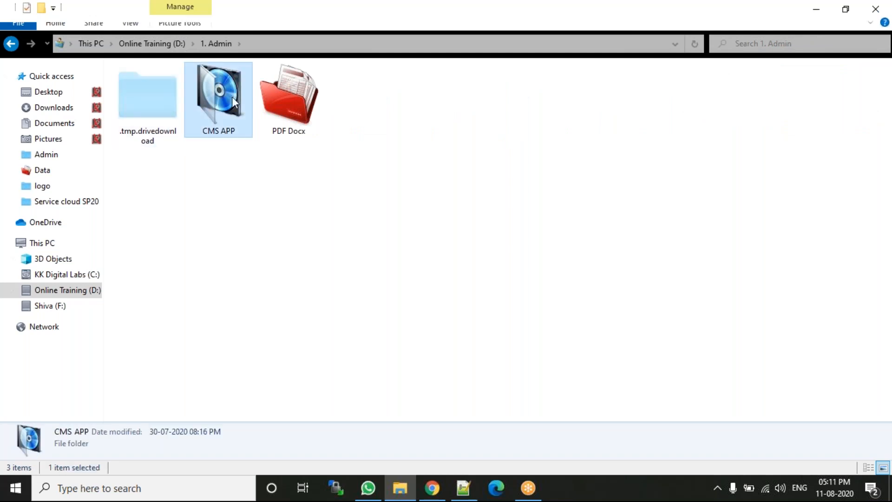
double_click(233, 97)
click(215, 99)
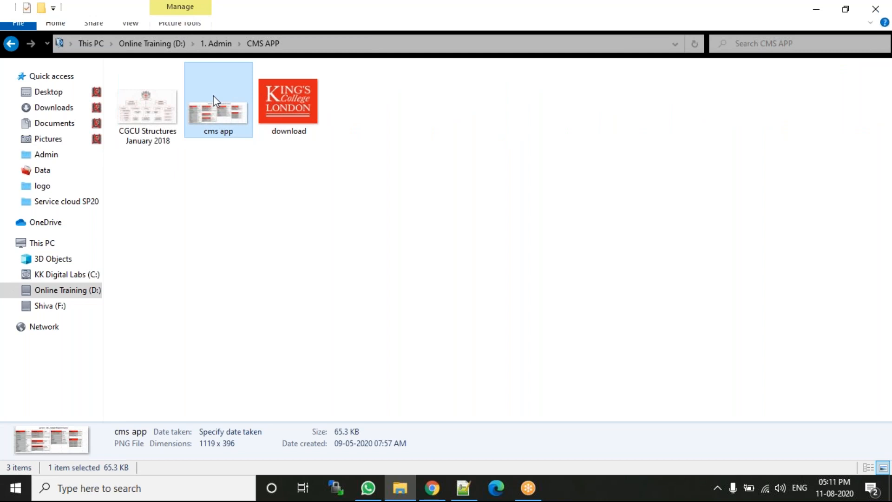
double_click(213, 95)
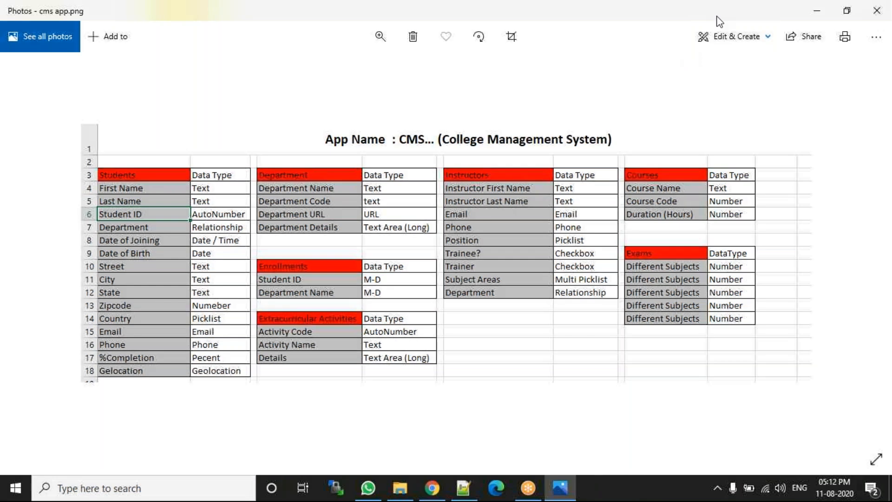
Step: Circle the Students, Department, Enrollments, Extracurricular Activities, Instructors, Courses and Exams headers in red, then clear the ink
drag(89, 162, 110, 163)
drag(259, 131, 249, 136)
mouse_move(263, 246)
mouse_down()
mouse_move(249, 281)
mouse_move(278, 247)
mouse_up()
drag(285, 305, 307, 309)
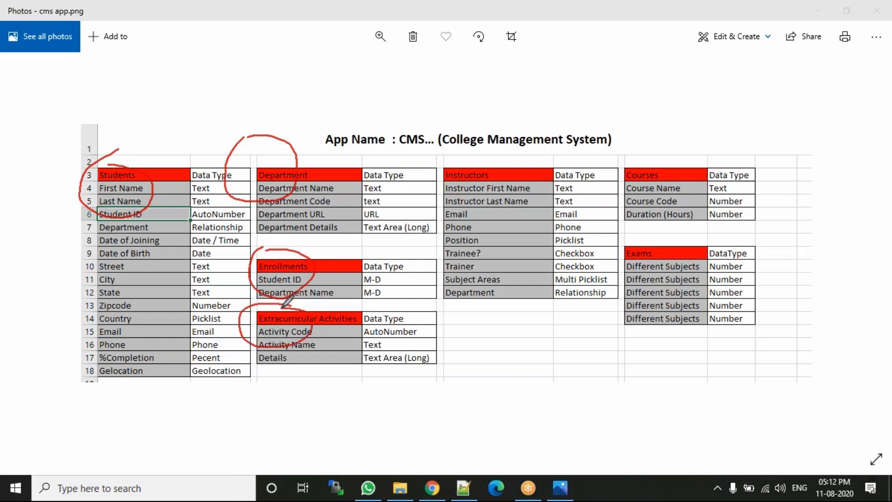
mouse_move(458, 151)
mouse_down()
mouse_move(485, 197)
mouse_move(479, 142)
mouse_up()
mouse_move(648, 134)
mouse_down()
mouse_move(593, 178)
mouse_move(613, 129)
mouse_up()
mouse_move(646, 226)
mouse_down()
mouse_move(662, 272)
mouse_move(657, 225)
mouse_up()
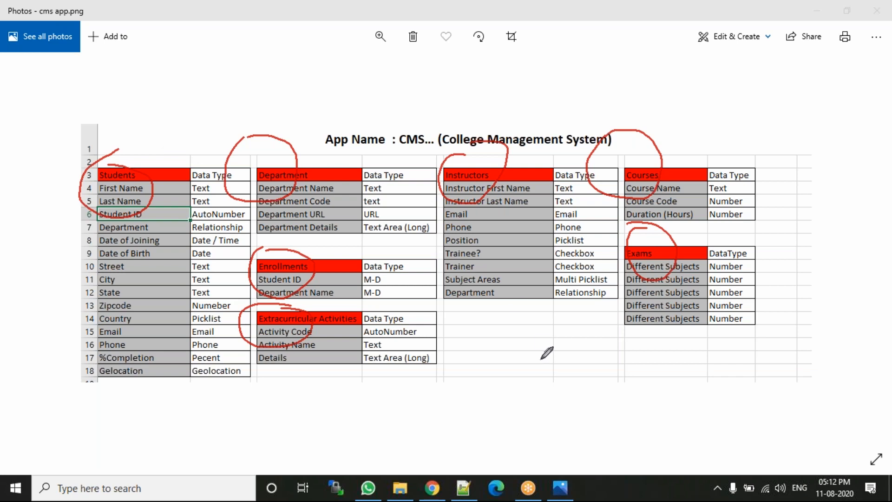
click(688, 40)
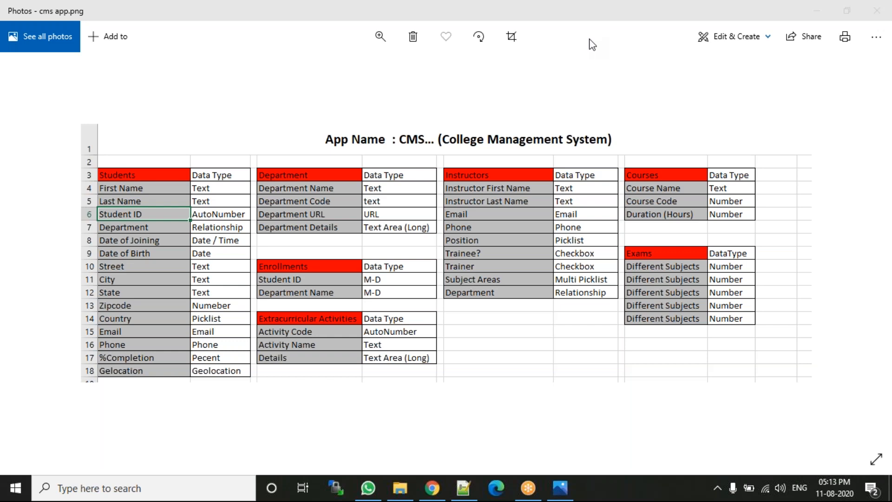
Step: In Chrome, close the Exam Registration and GoToMeeting tabs and load the Salesforce login in a new tab
click(431, 487)
right_click(504, 13)
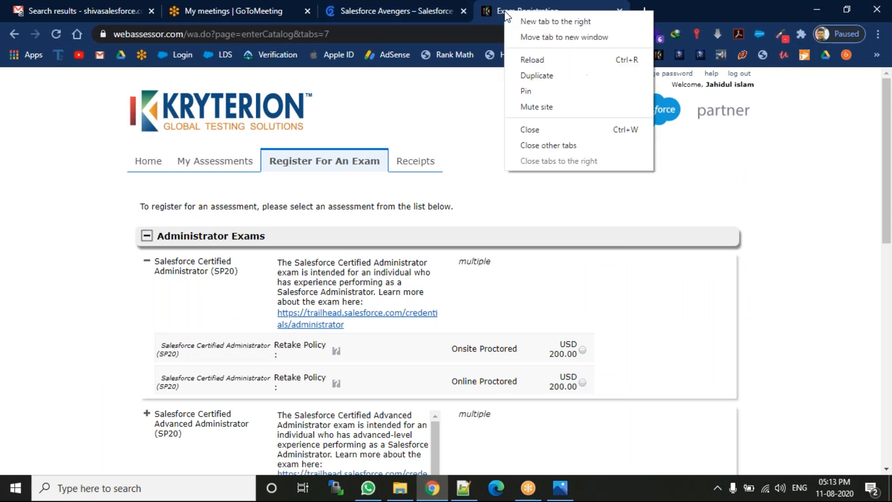
click(529, 127)
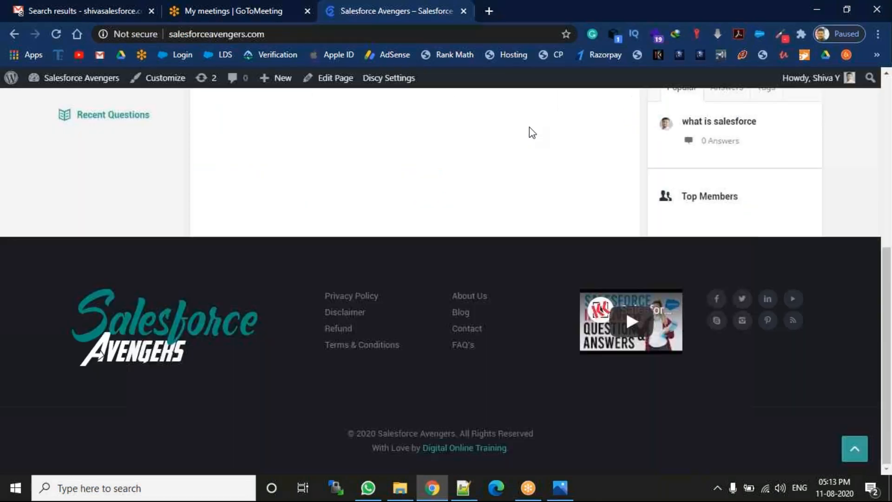
click(489, 11)
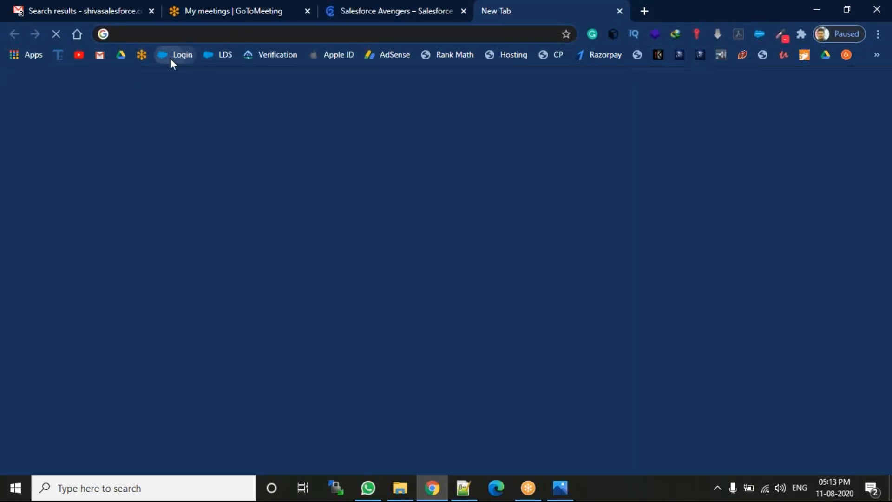
click(171, 58)
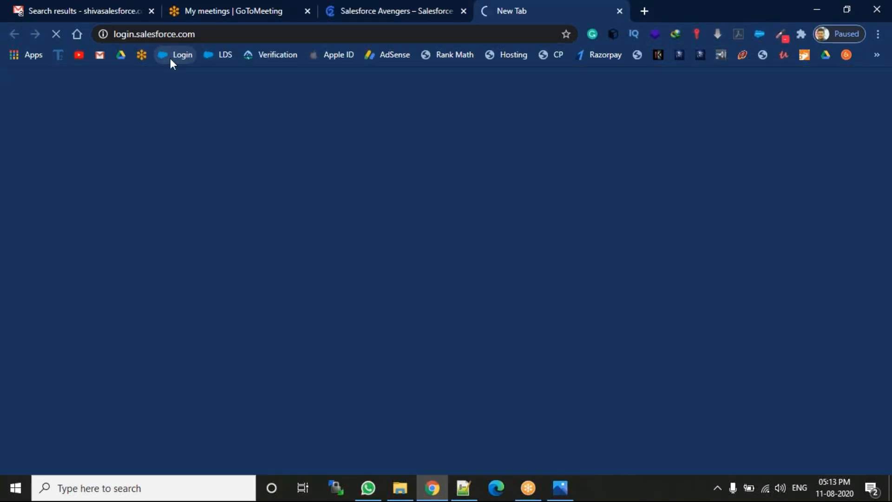
click(307, 10)
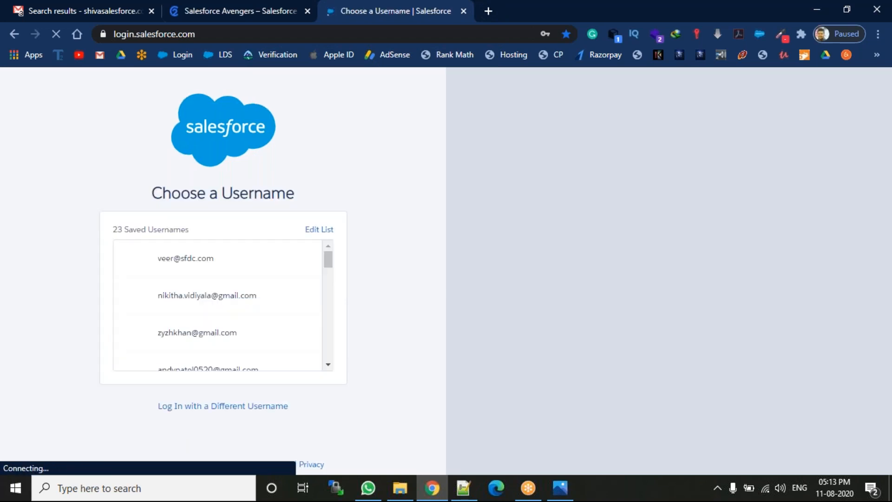
Step: Pick a saved username and log in, retrying after the credential error
drag(328, 259, 328, 275)
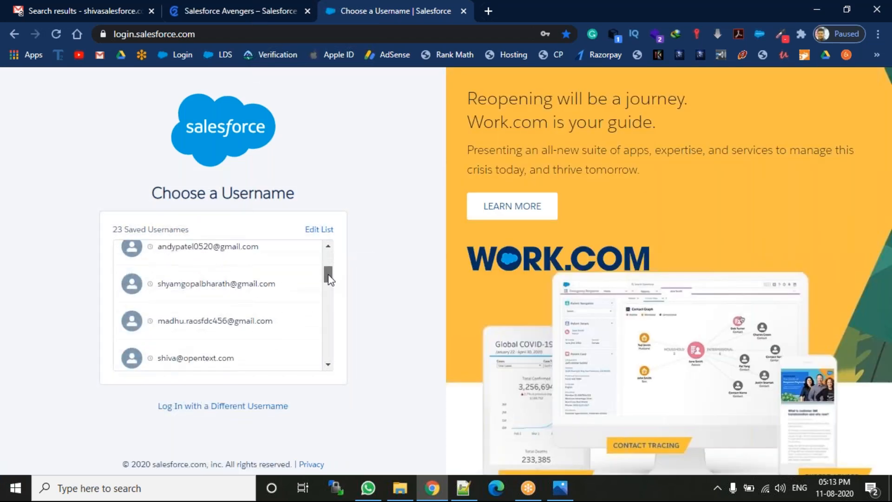
click(249, 324)
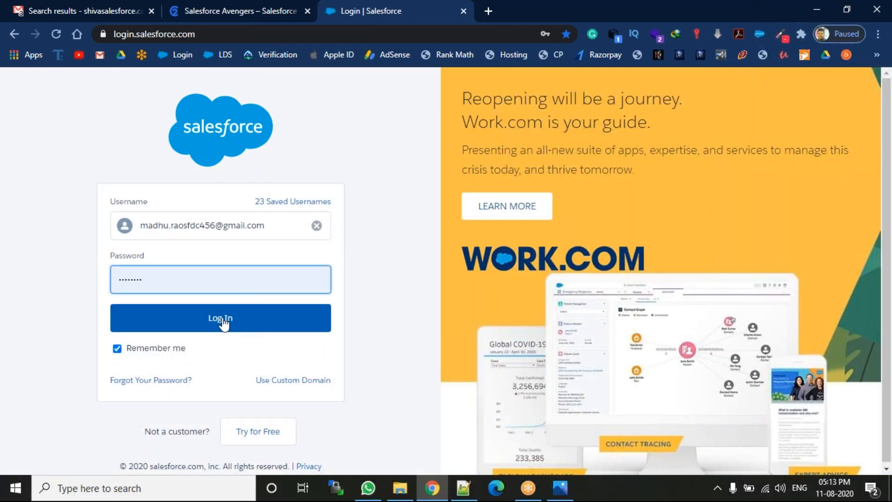
click(226, 319)
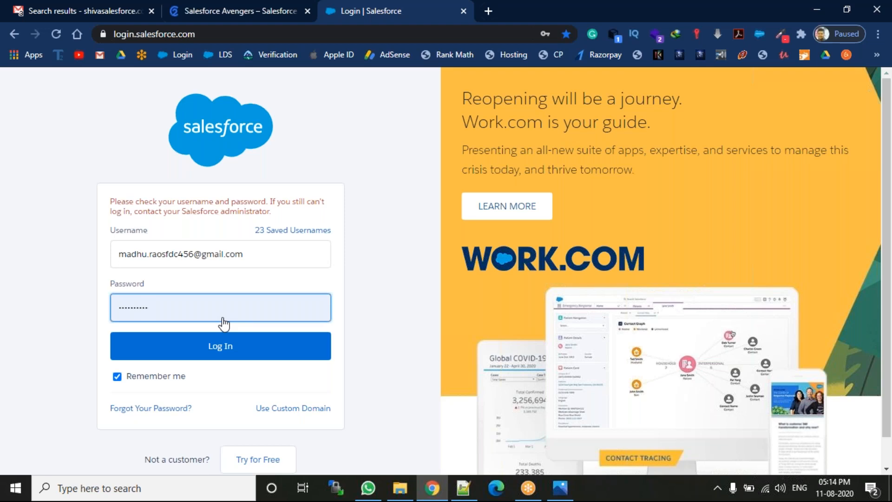
click(219, 344)
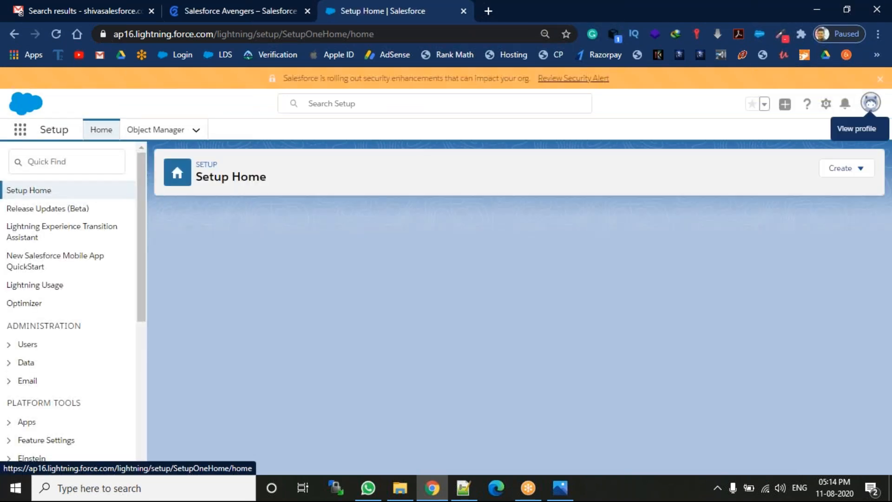
Step: Log out of the current Salesforce account from the profile menu
click(870, 103)
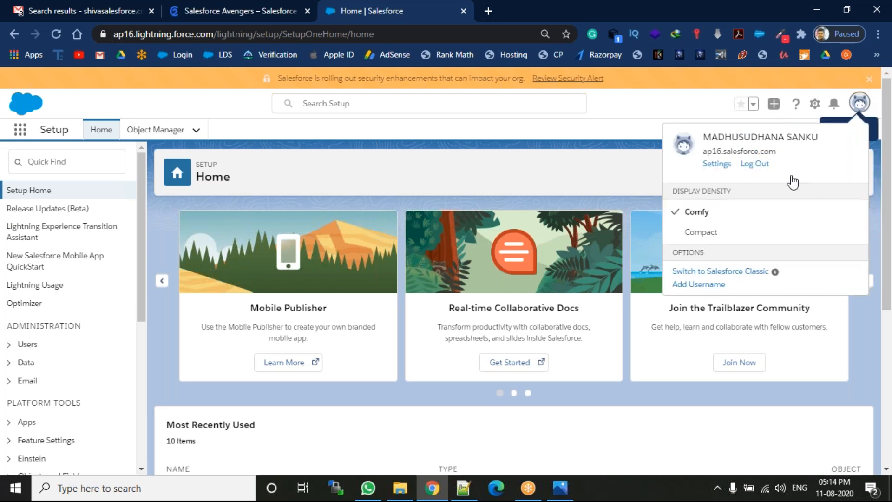
click(719, 277)
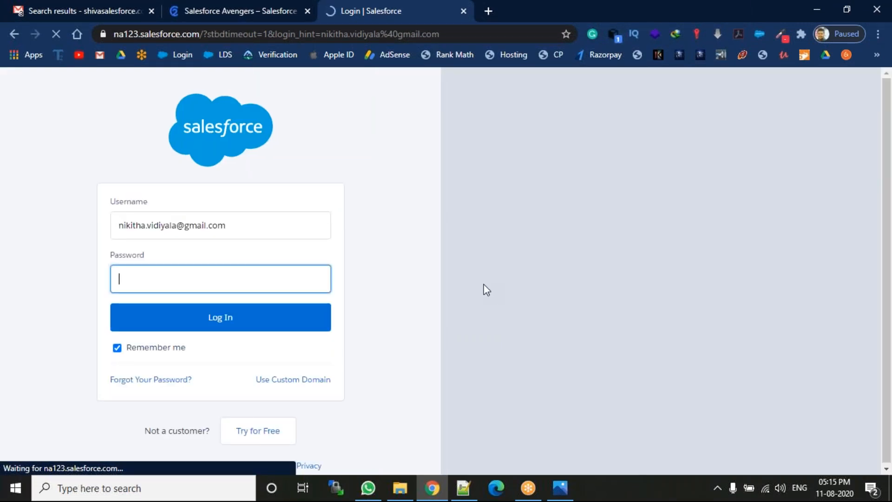
Step: Clear the username field, choose the first saved login from autofill and log in to the ap16 org
click(241, 227)
click(241, 227)
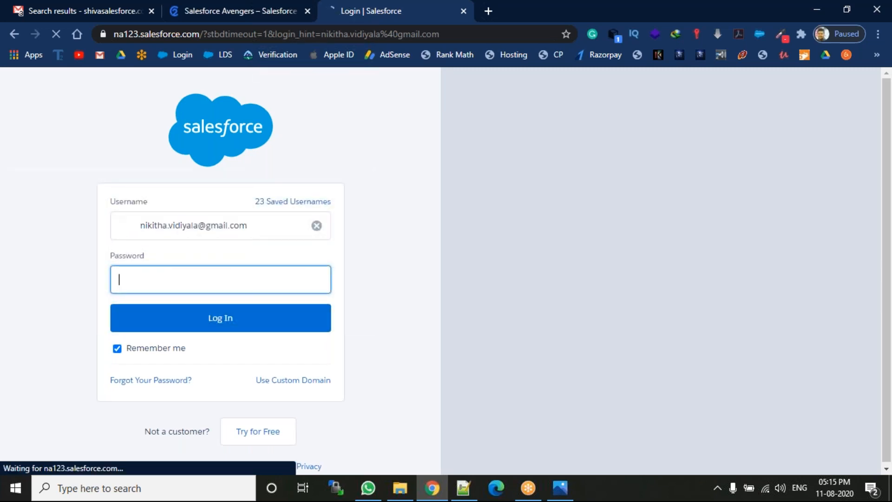
click(316, 225)
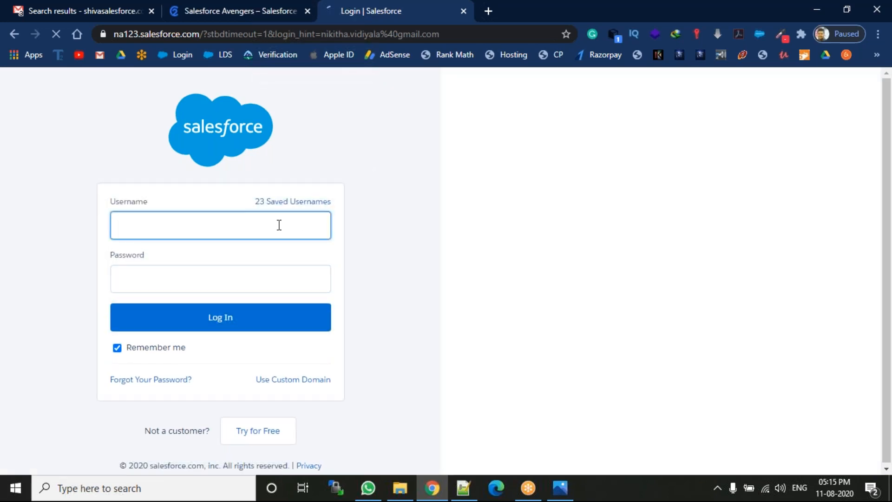
click(278, 225)
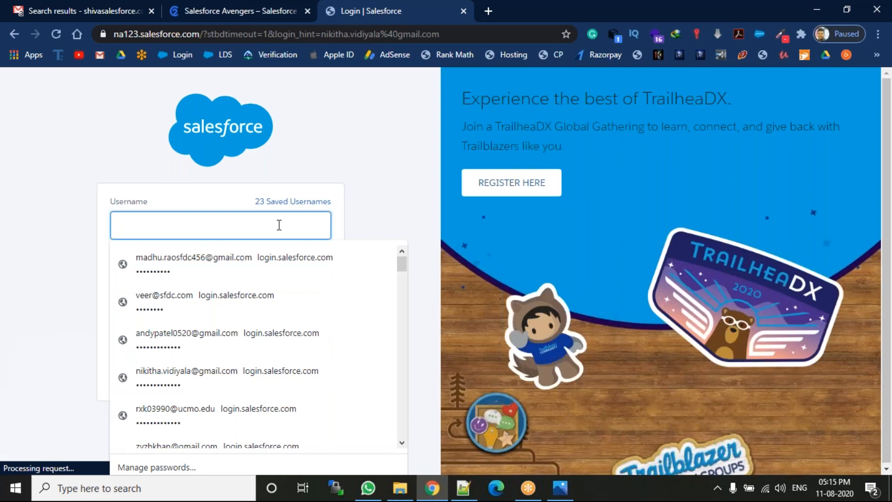
click(288, 261)
click(193, 318)
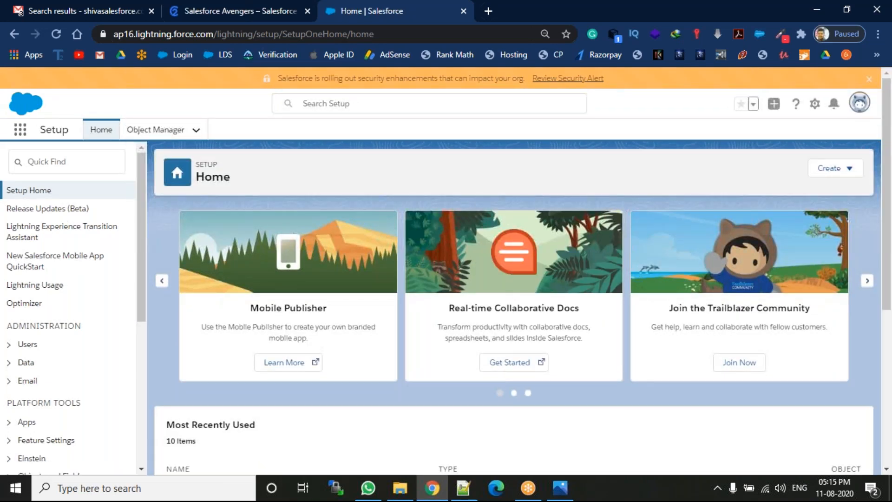
Step: Switch Salesforce to Classic, then bring the Notepad++ training notes to the front
click(859, 103)
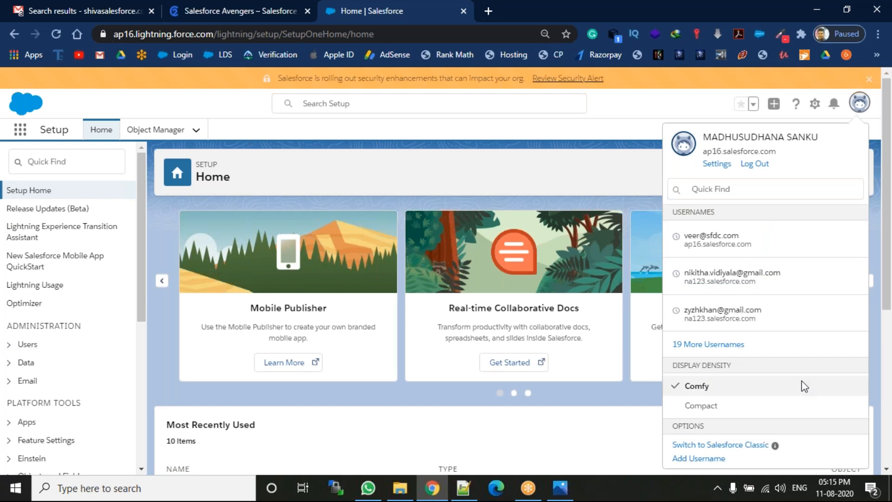
click(741, 445)
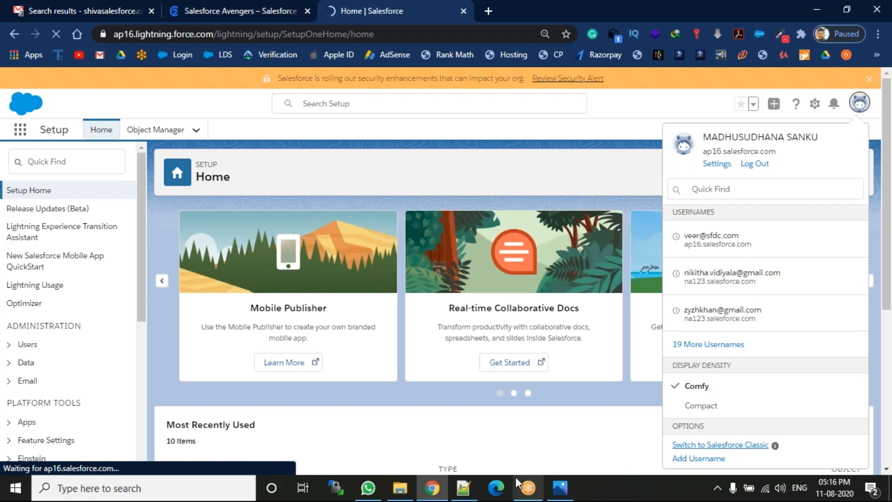
click(470, 478)
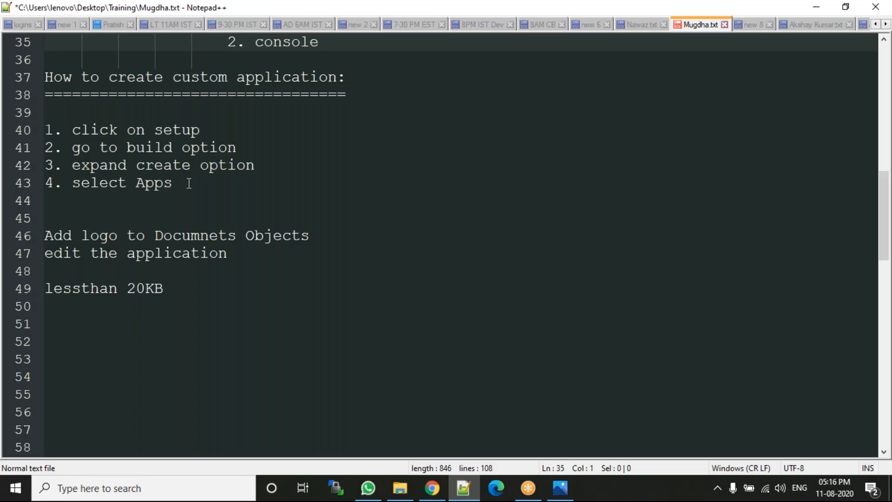
Step: Append "/ object" to step 4 on line 43 so it reads "select Apps / object"
drag(185, 183, 44, 113)
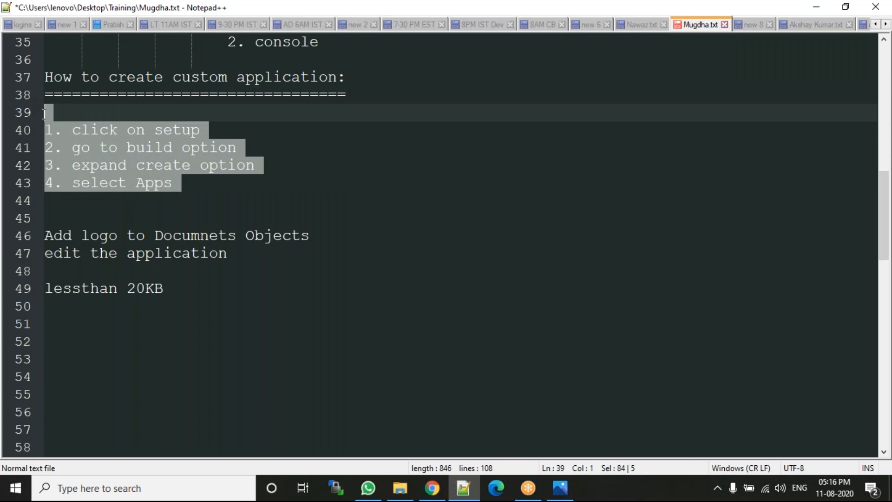
click(216, 188)
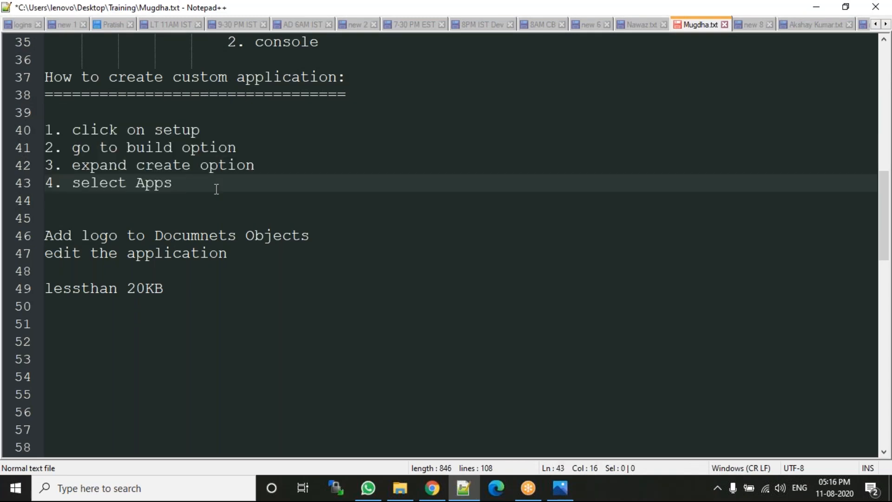
text(/ object)
Step: Add the note "2 types of objects", "1. object", "2. big object" on lines 51–53
click(91, 328)
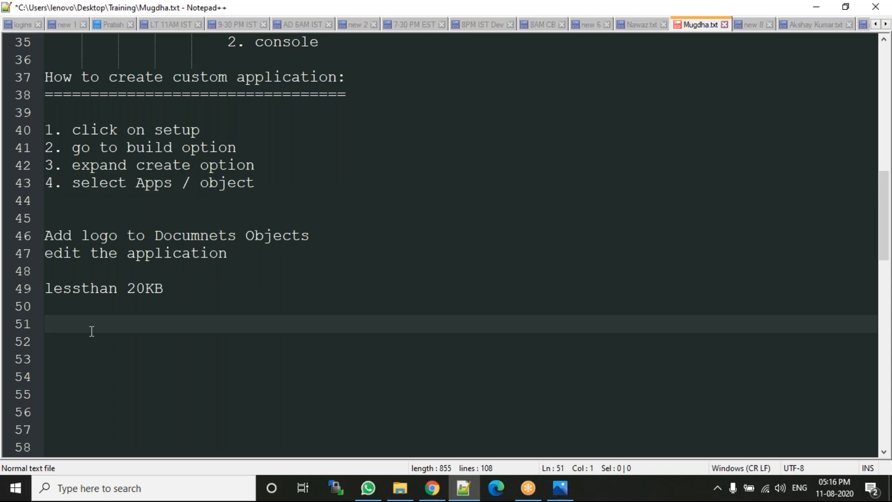
text(2 types of o)
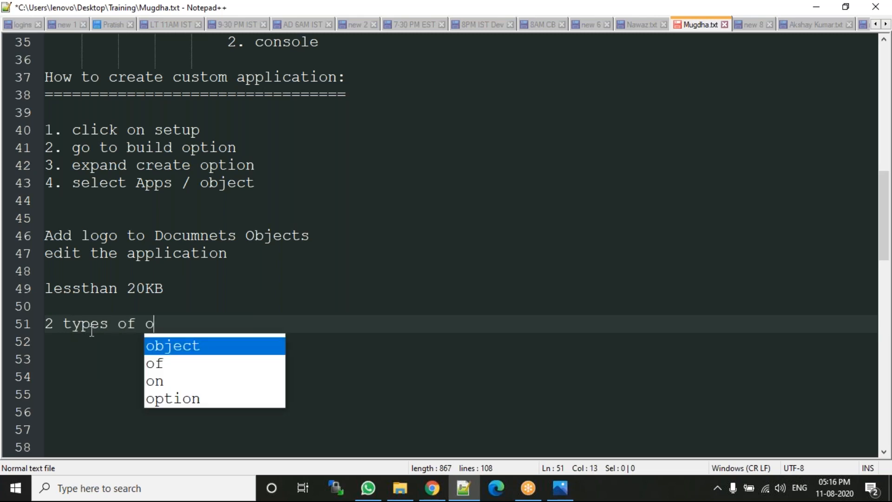
text(bjects)
key(Return)
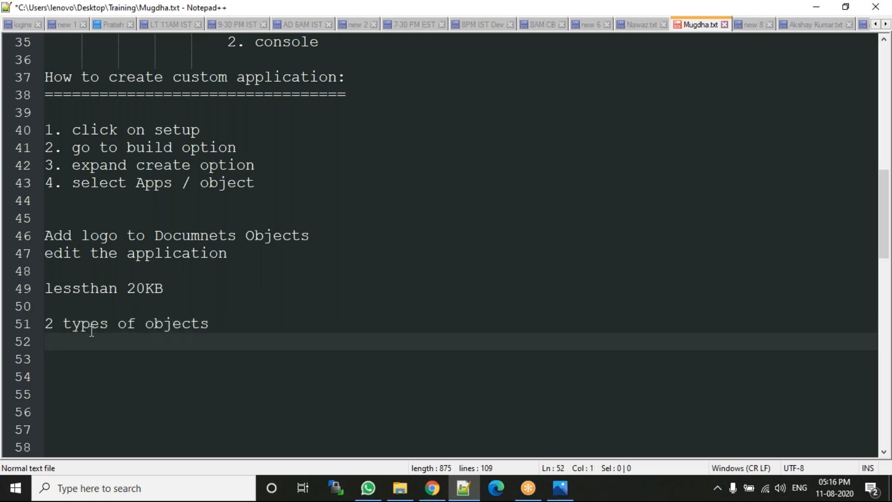
text(1. object)
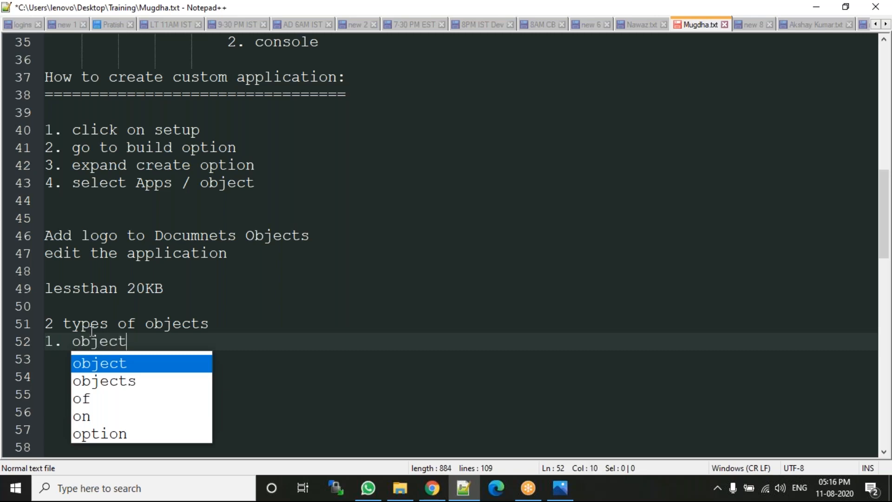
key(Return)
key(Return)
text(2)
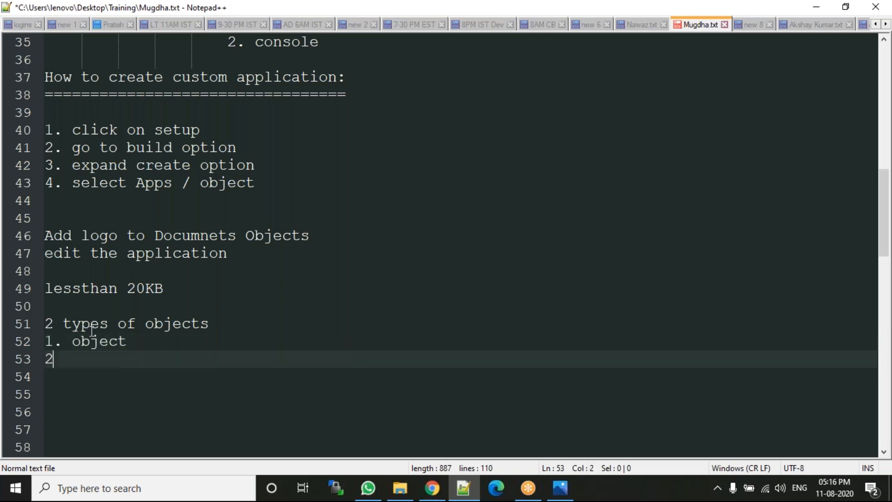
text(. b)
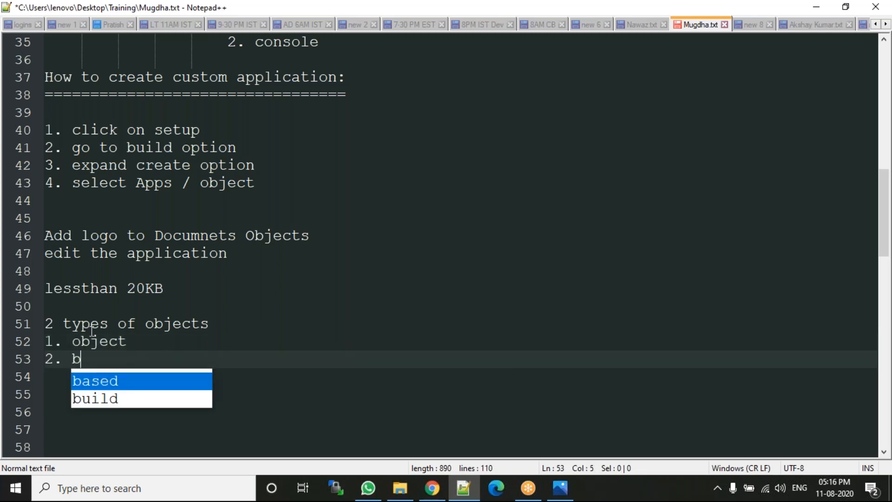
text(ig object)
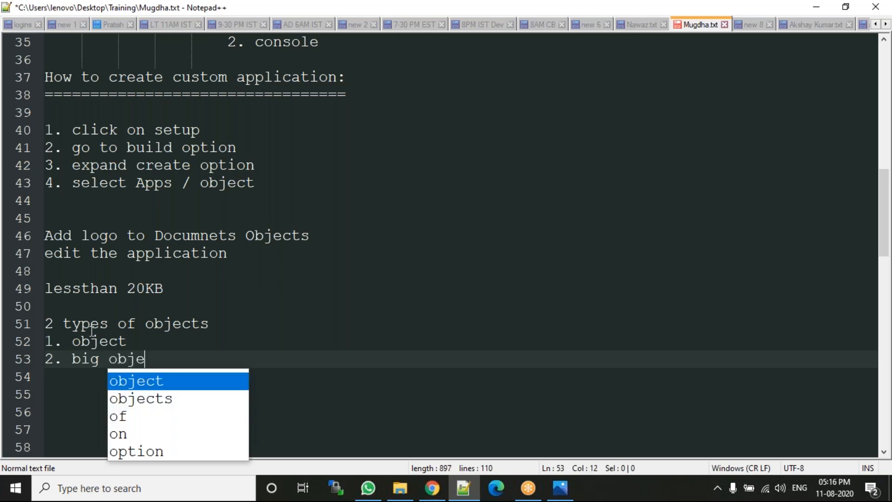
key(Return)
key(Return)
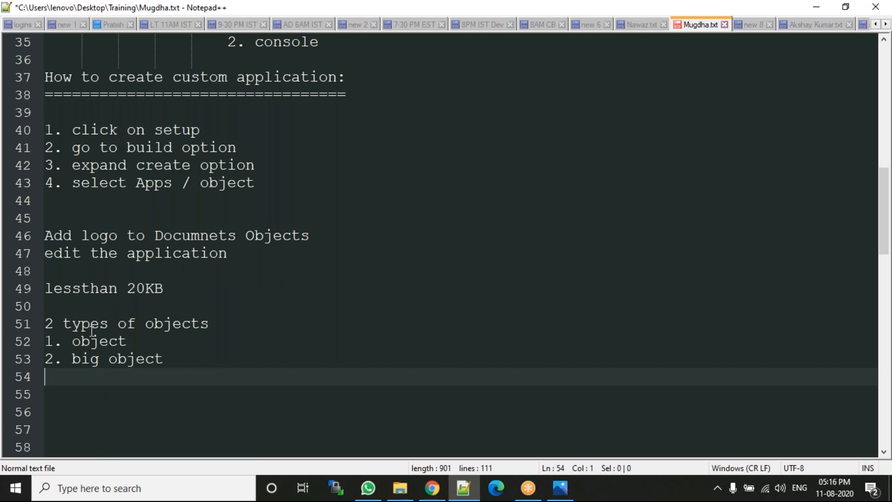
Step: Highlight "object" and "big object" on lines 52–53 to review the note, then return to Chrome
click(93, 340)
double_click(93, 341)
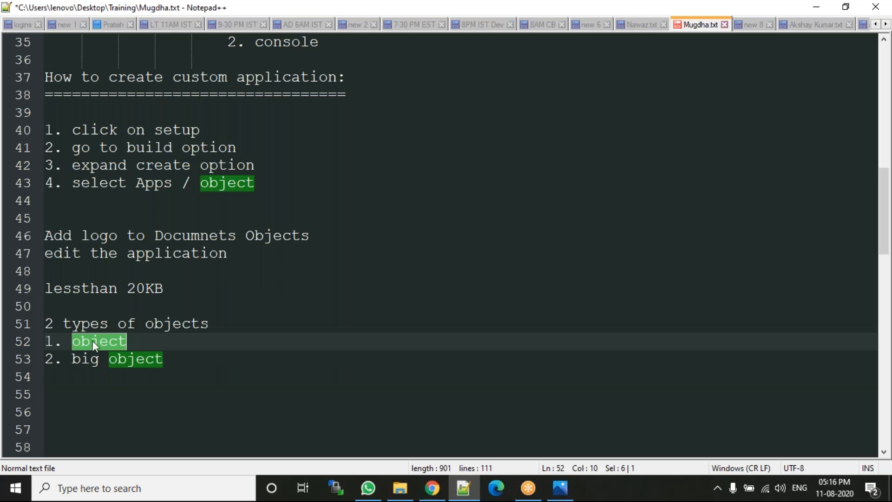
click(81, 358)
double_click(81, 358)
click(165, 359)
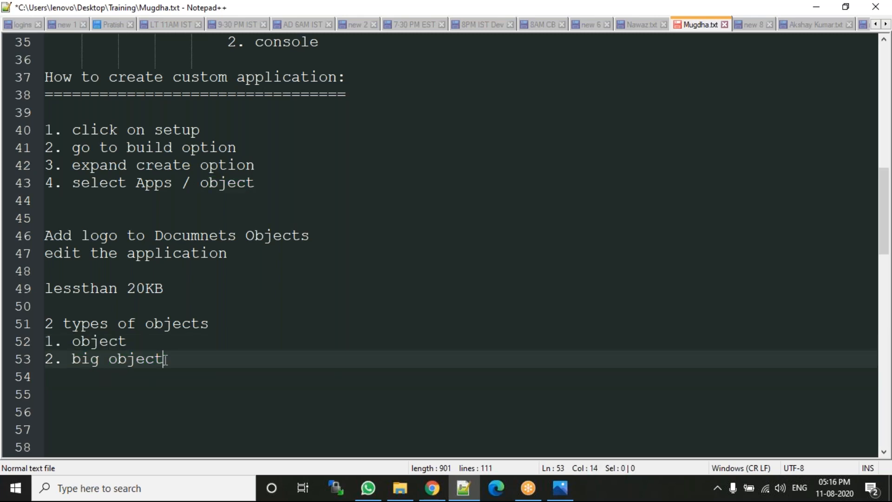
drag(163, 359, 71, 360)
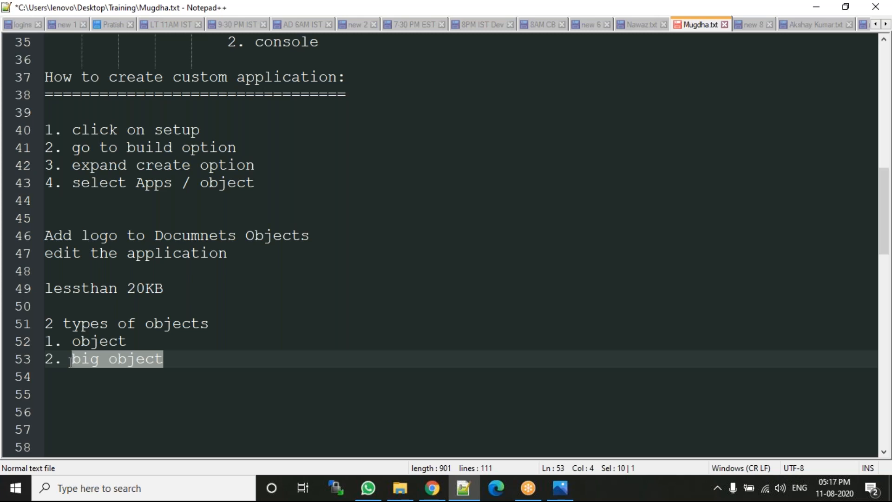
double_click(122, 343)
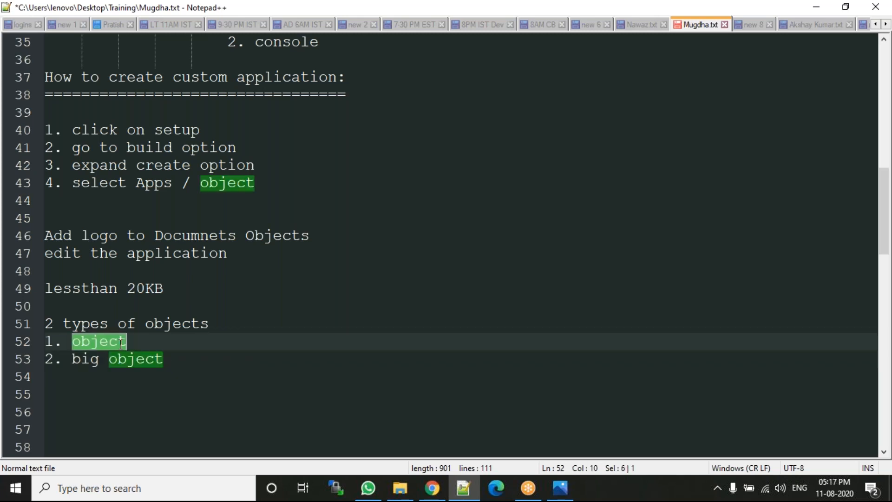
click(219, 359)
click(432, 488)
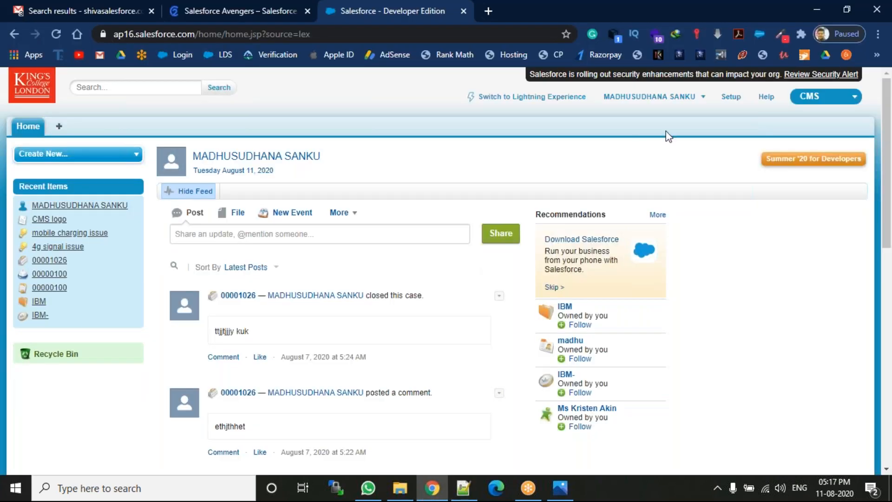
Step: In Classic Setup, expand Build > Create and open Objects to list Candidate, Department, Portal and others
click(730, 96)
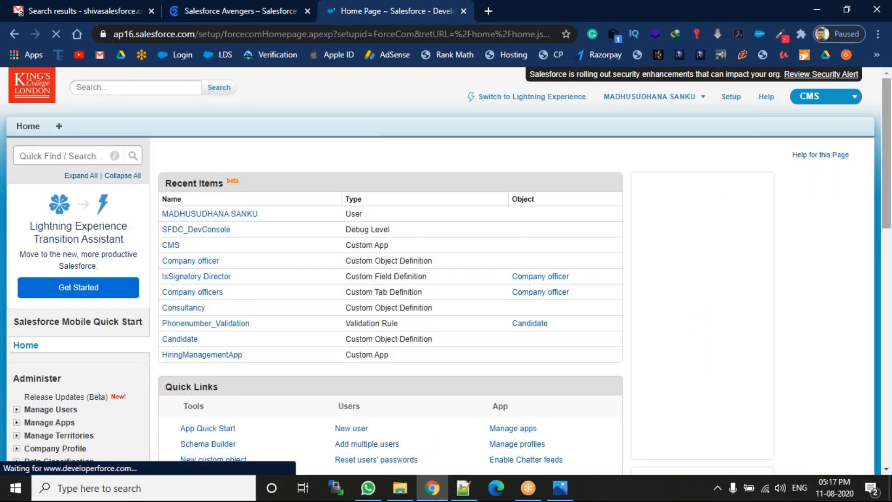
drag(889, 137, 891, 284)
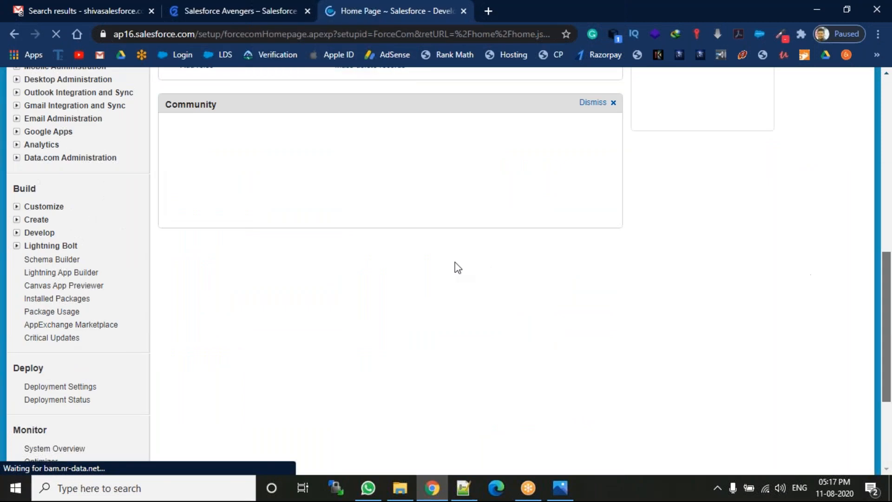
click(17, 221)
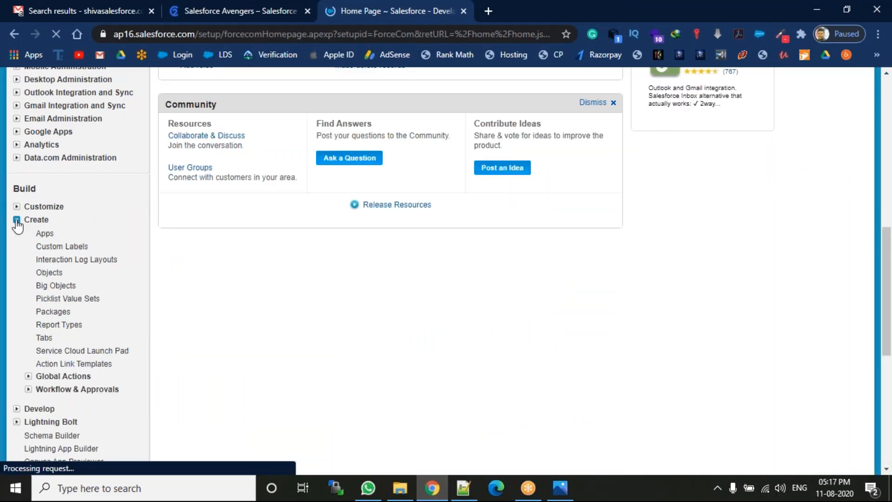
click(51, 274)
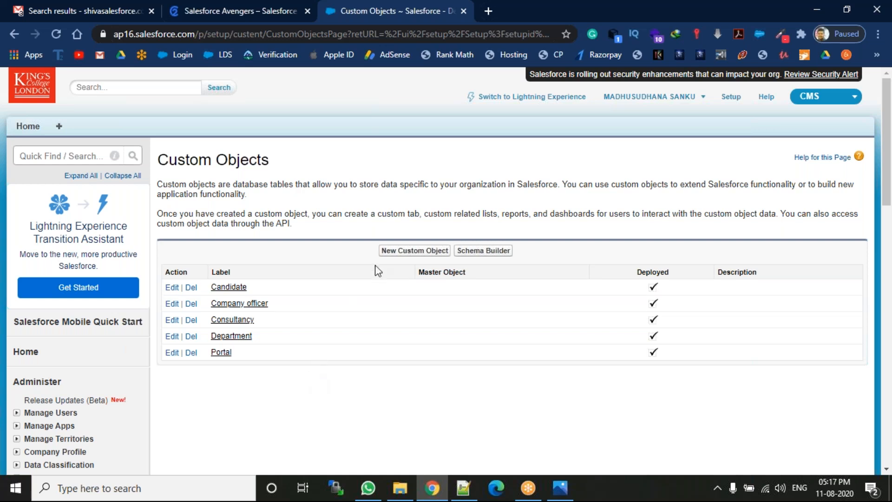
Step: Open a blank New Custom Object form and place the cursor in its Label field
click(398, 252)
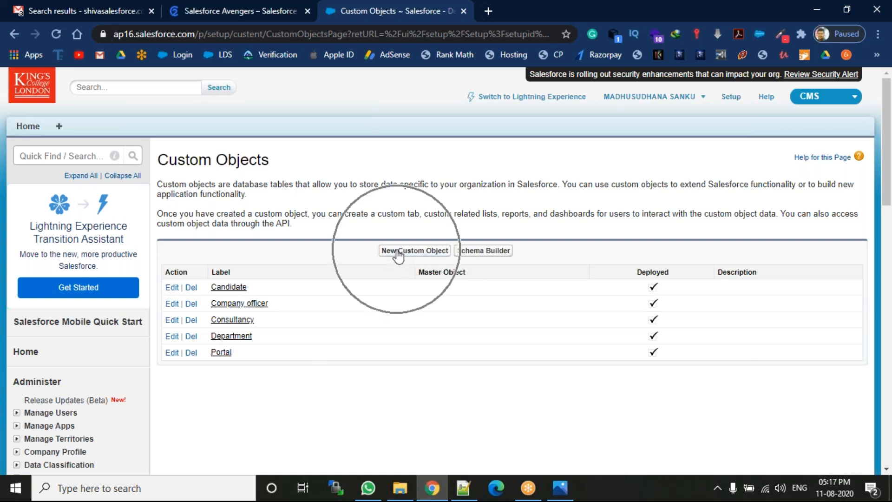
click(408, 251)
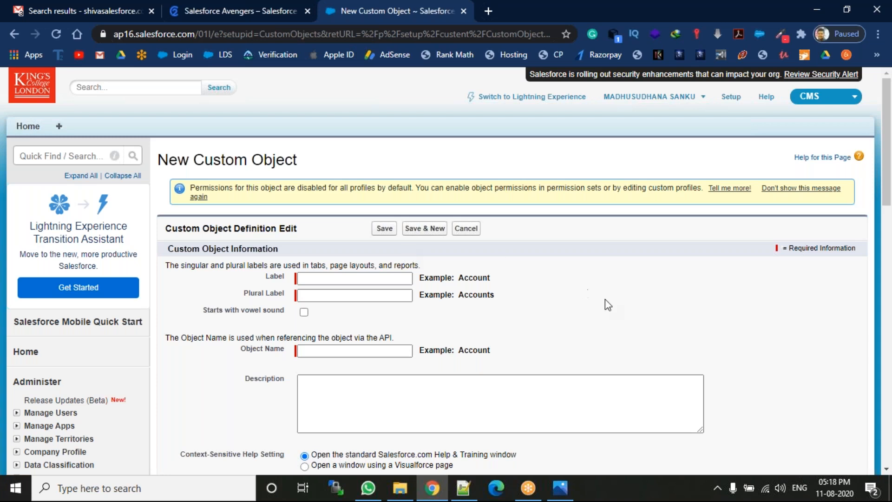
mouse_move(889, 156)
mouse_down()
mouse_move(890, 346)
mouse_move(890, 139)
mouse_up()
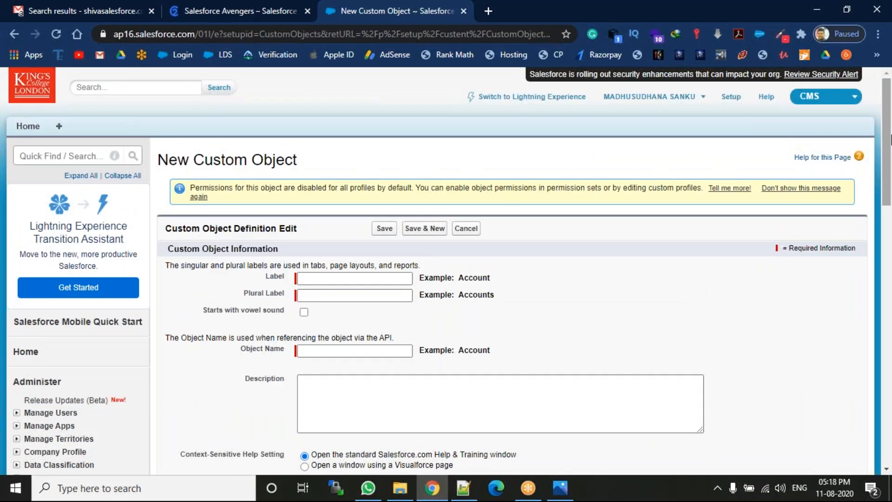
click(306, 279)
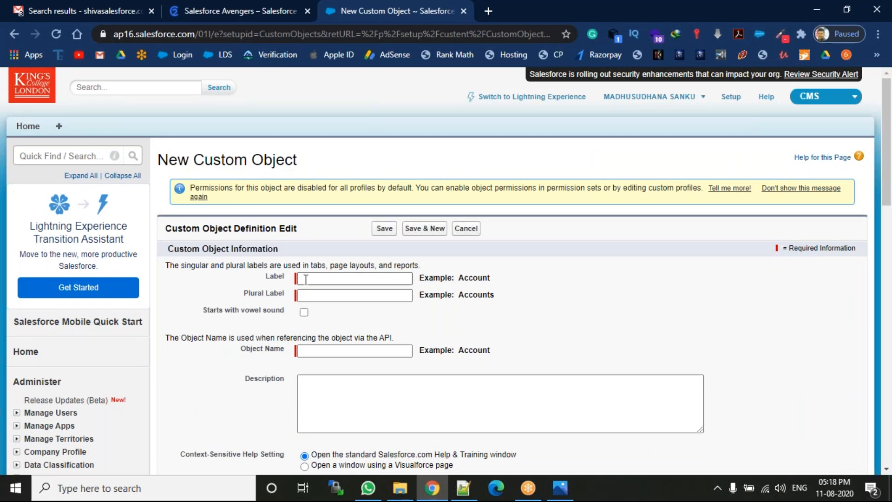
Step: Enter 'Student' as the Label so the Object Name auto-fills to Student
click(305, 278)
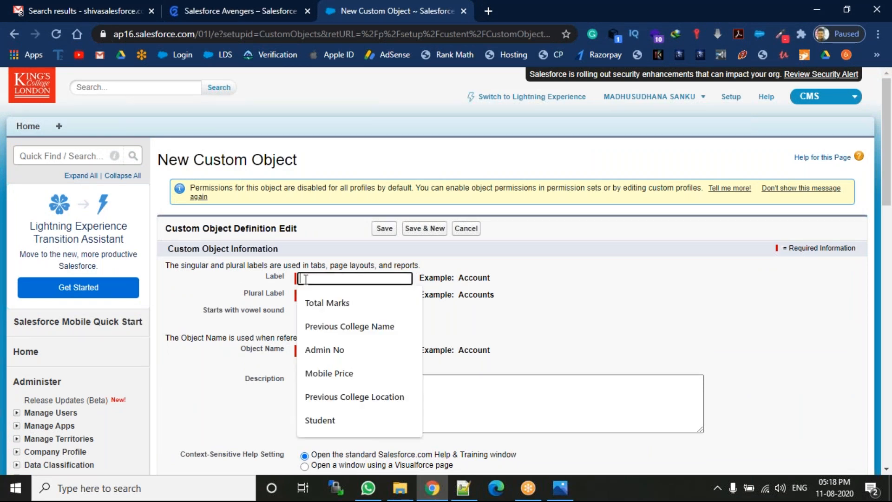
click(341, 419)
click(551, 319)
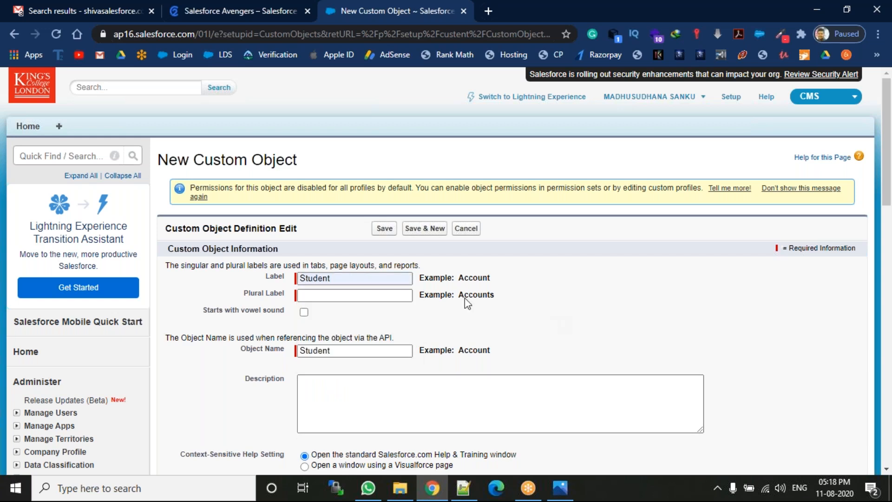
double_click(280, 276)
drag(284, 349, 245, 349)
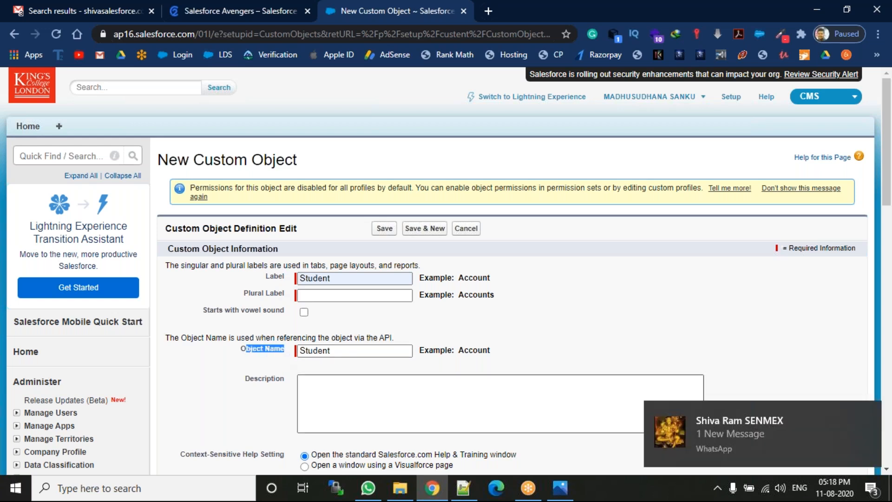
click(501, 312)
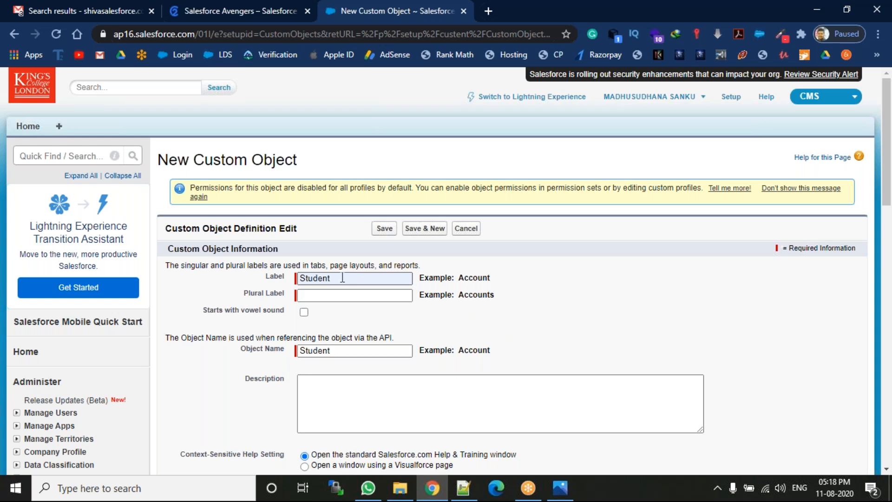
drag(337, 278, 293, 282)
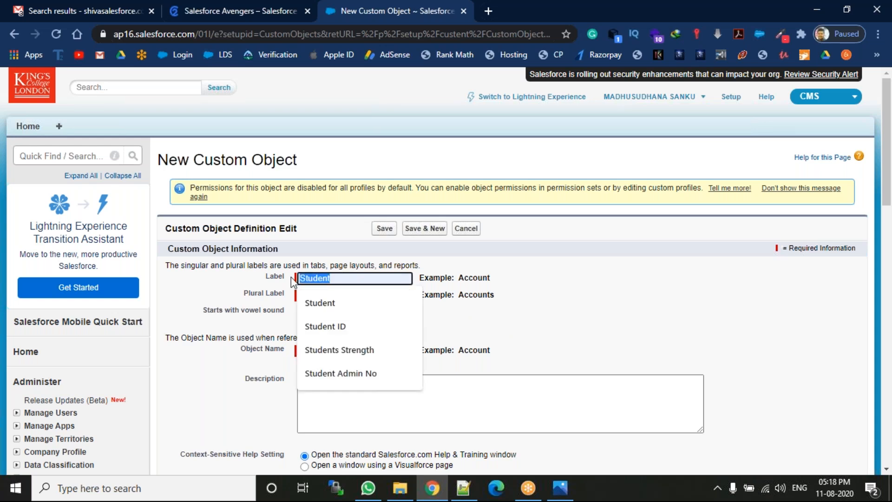
Step: Enter 'Students' as the Plural Label, leaving Description empty
click(515, 299)
click(389, 296)
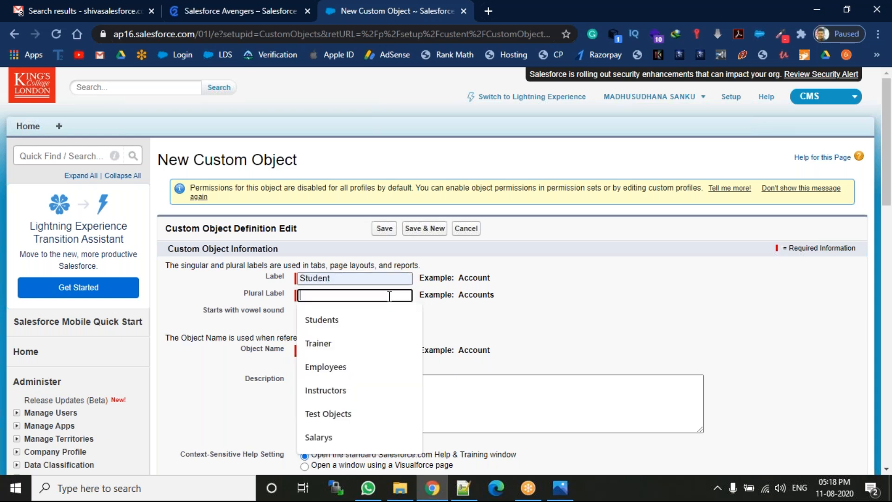
text(Students)
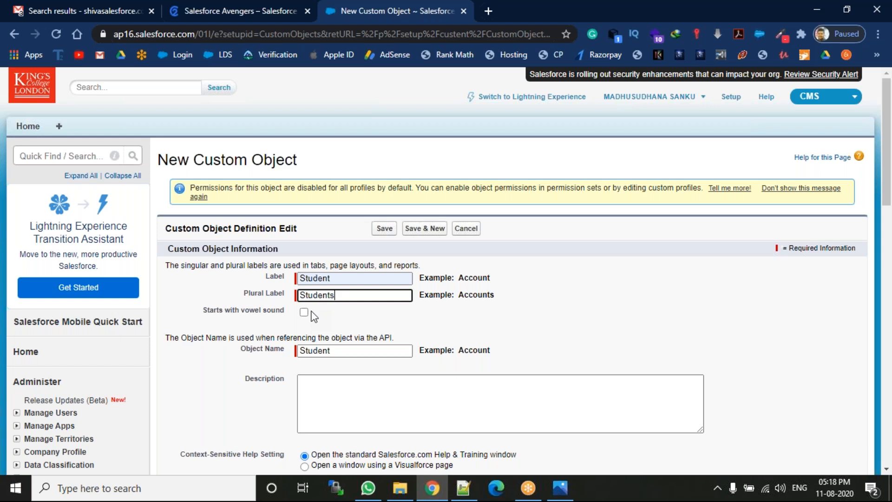
click(329, 385)
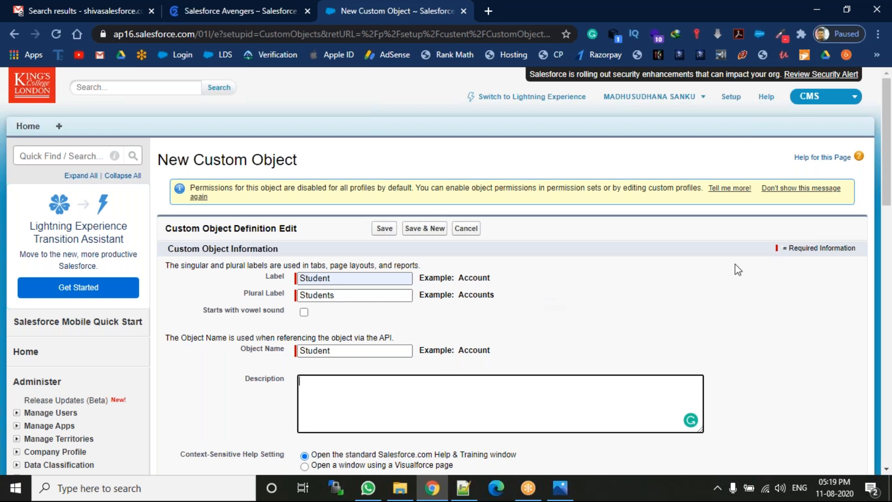
drag(890, 173, 890, 232)
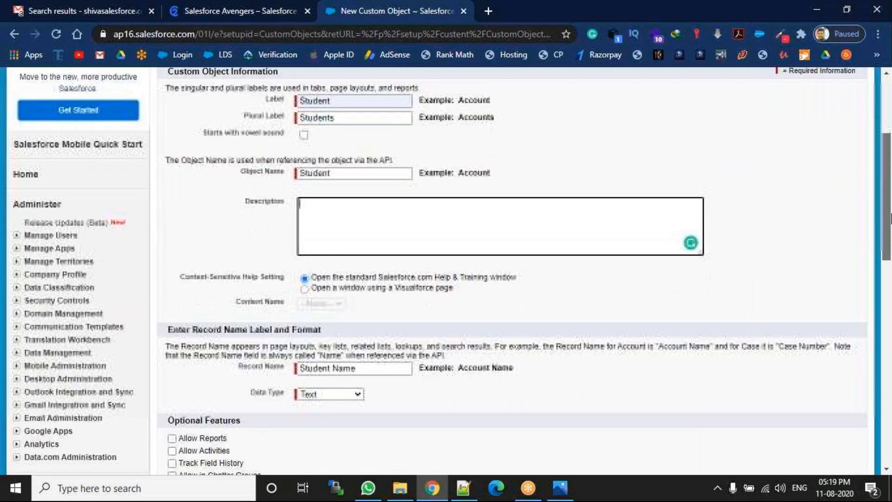
drag(183, 278, 286, 283)
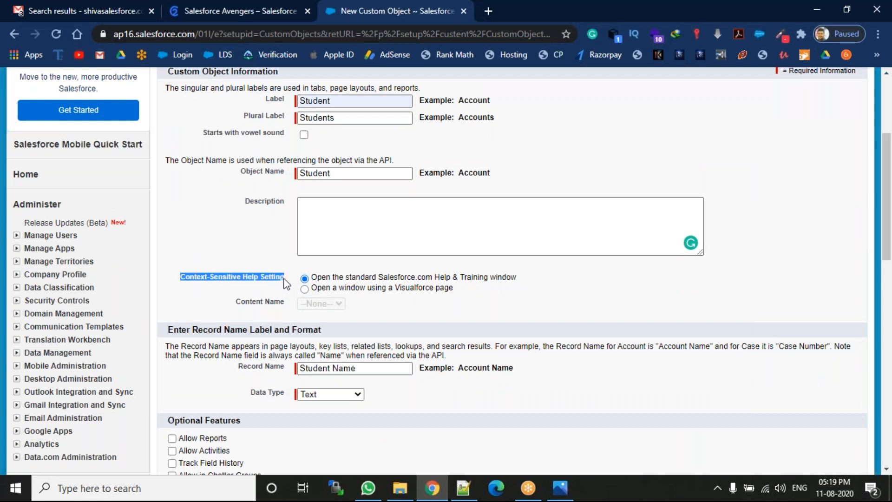
double_click(254, 281)
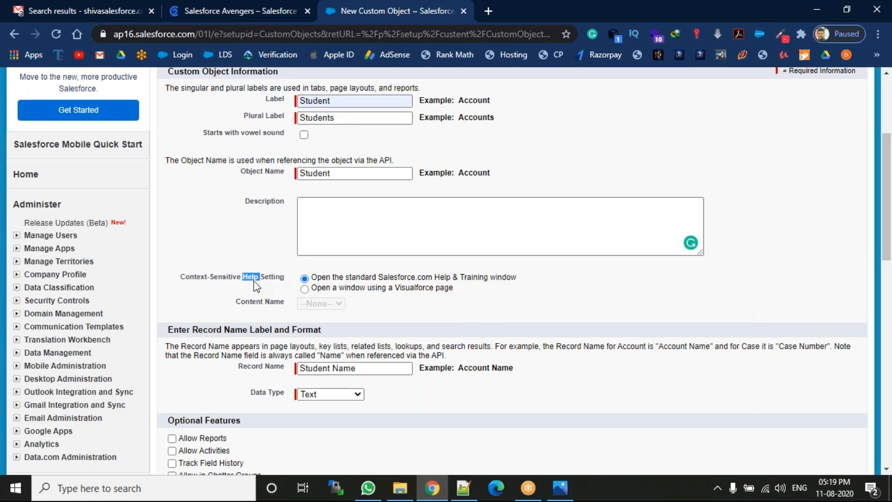
click(442, 322)
Step: Set Context-Sensitive Help to open a Visualforce page, with Content Name left at --None--
drag(886, 226, 885, 160)
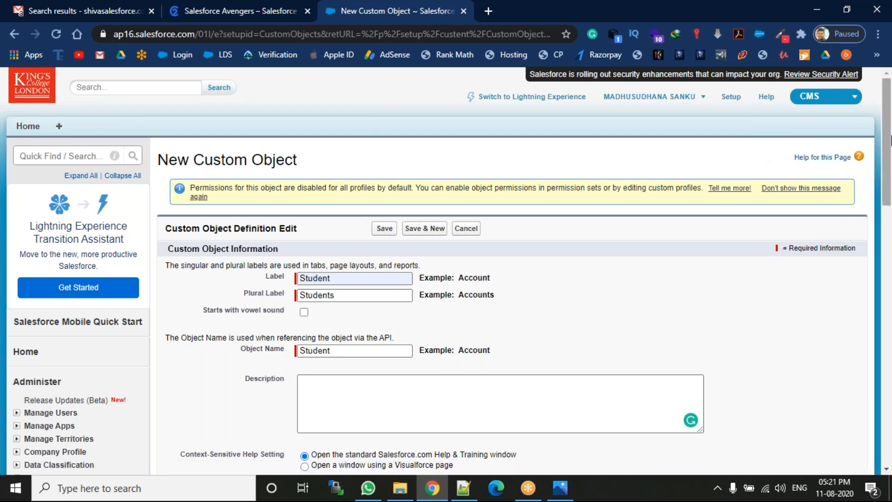
scroll(426, 210, down, 5)
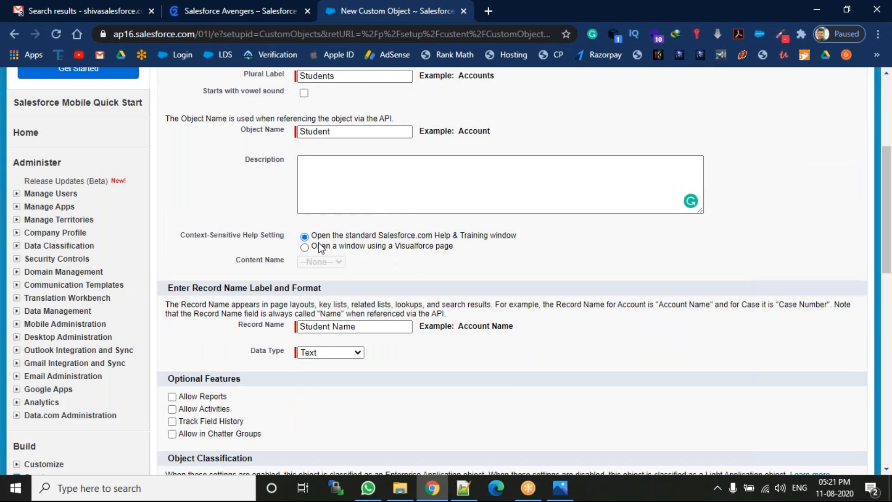
drag(325, 235, 453, 239)
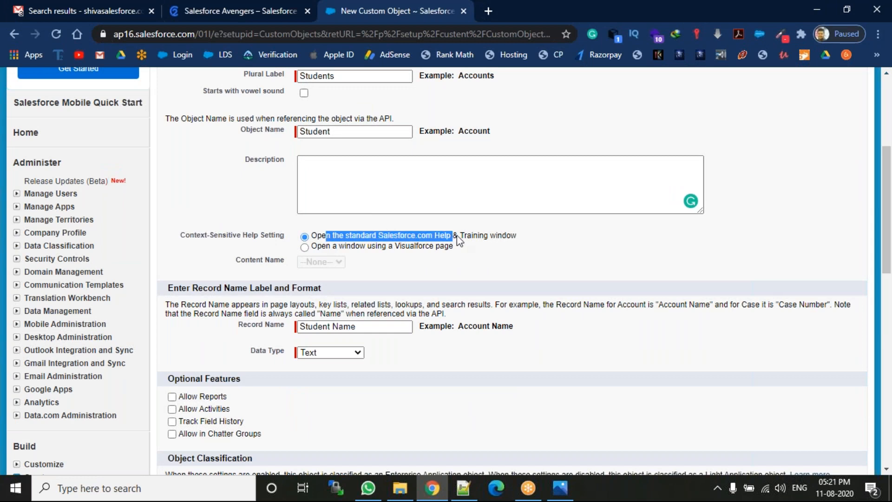
click(511, 257)
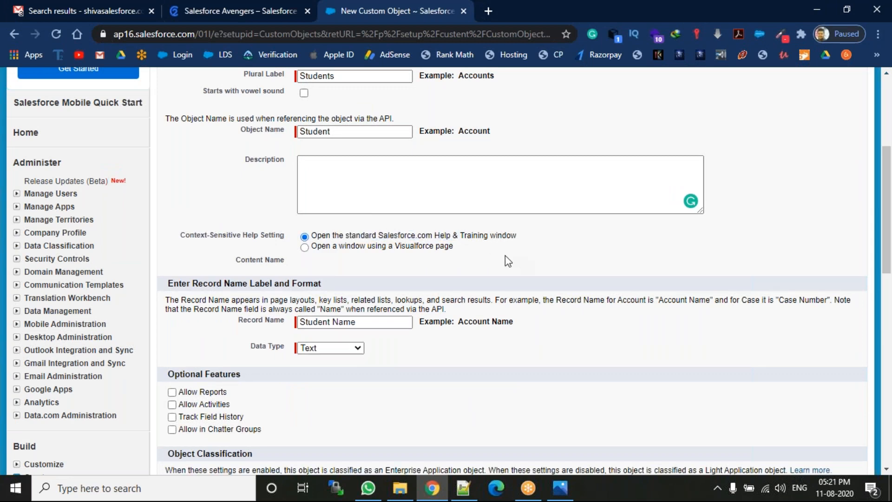
click(424, 245)
click(327, 266)
click(366, 266)
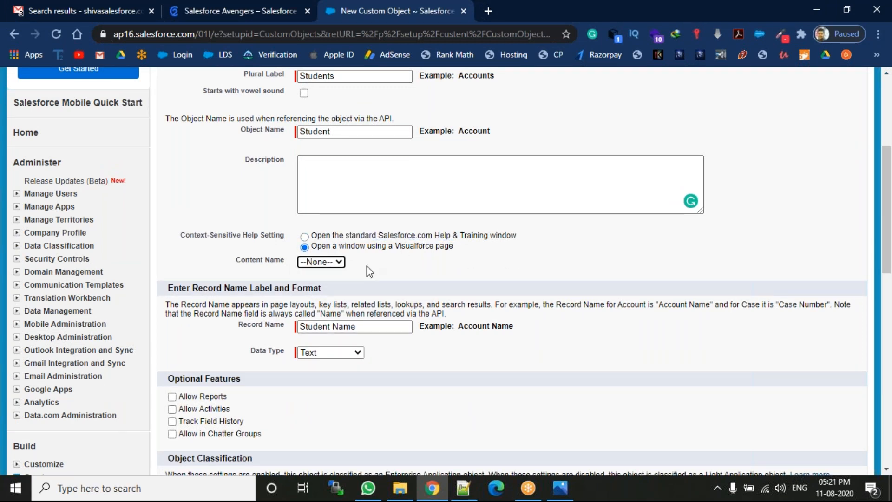
click(359, 233)
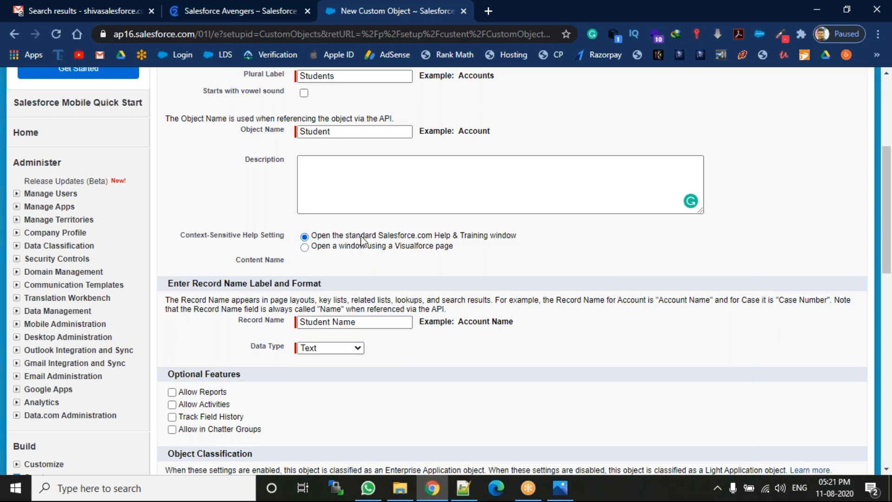
click(364, 243)
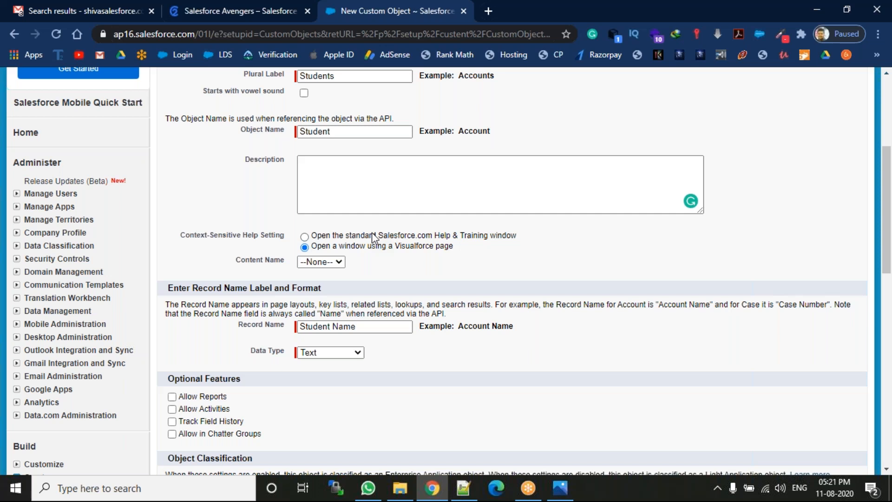
Step: Check the Content Name options, then revert help to the standard Salesforce.com Help & Training window
click(328, 260)
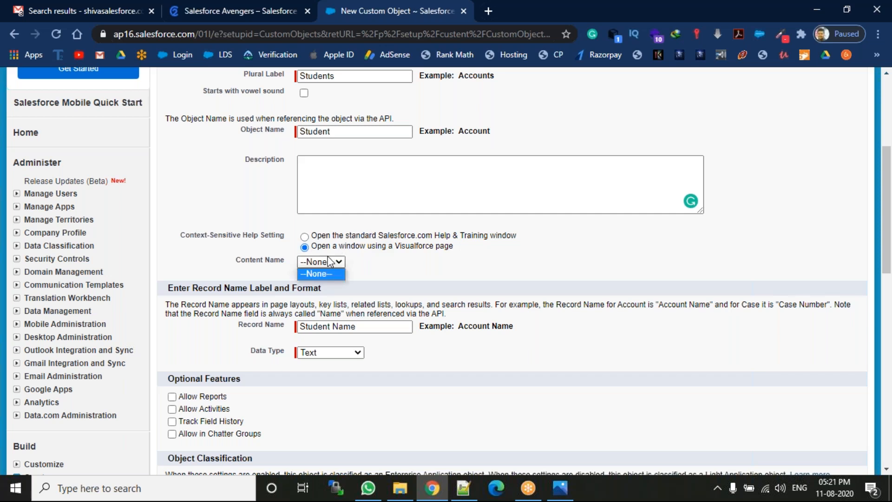
click(304, 237)
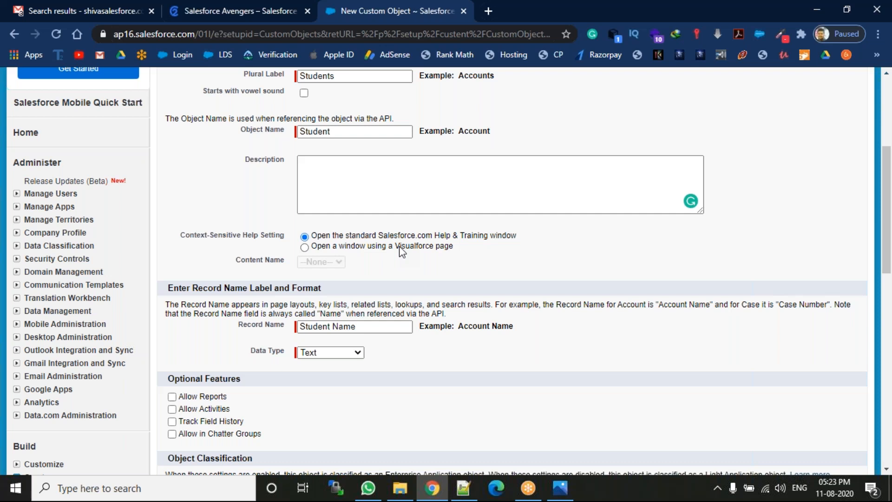
click(586, 11)
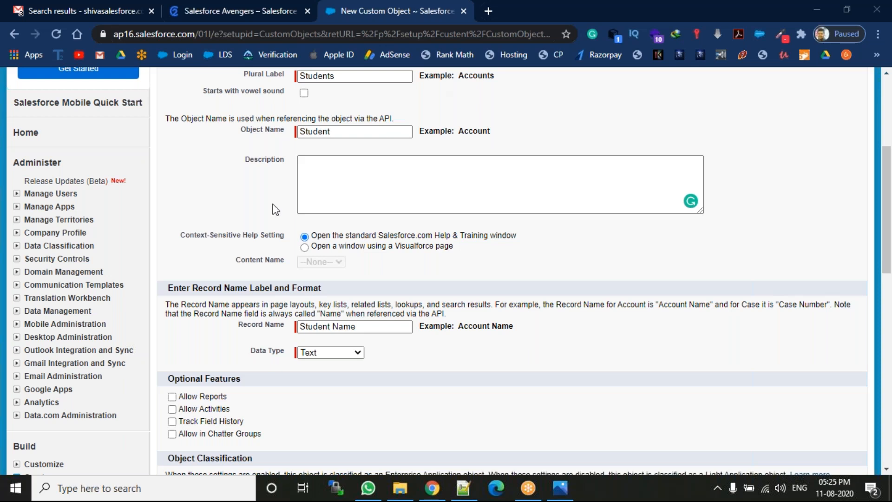
click(479, 203)
drag(346, 235, 435, 237)
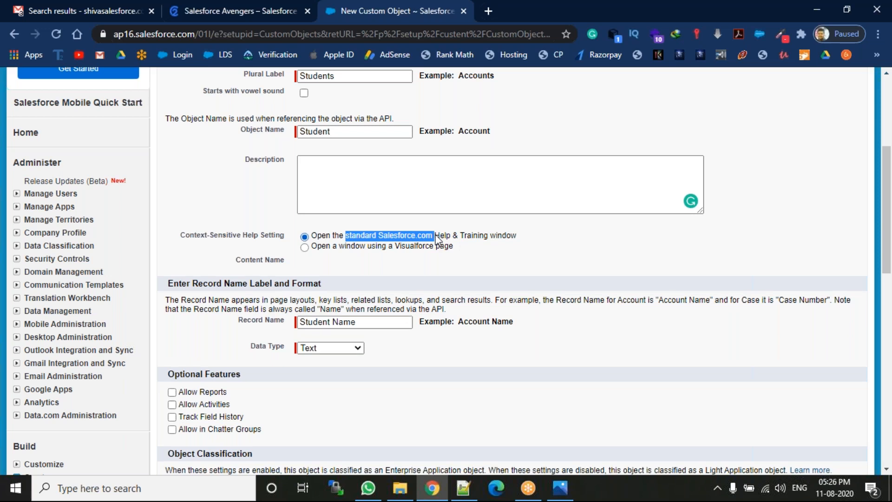
click(354, 251)
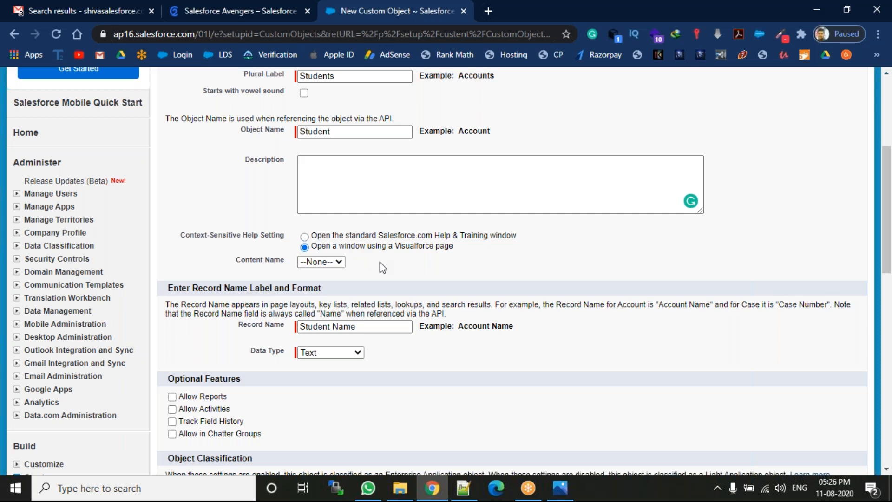
click(334, 235)
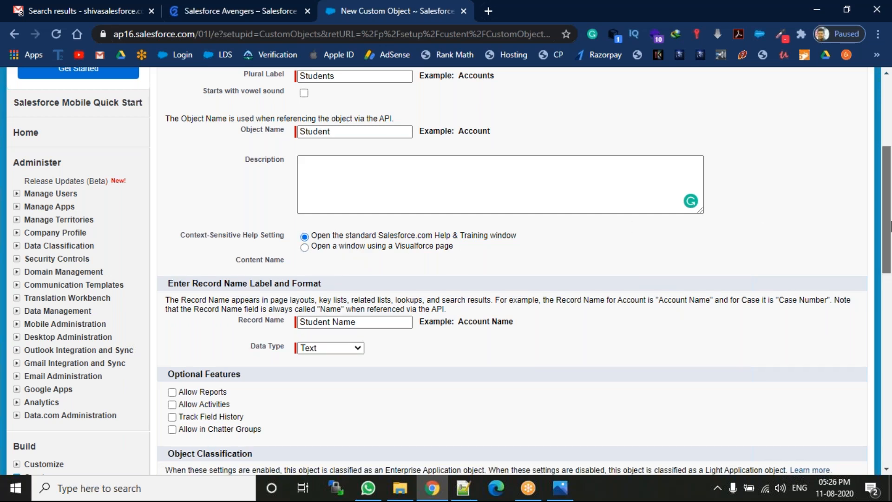
scroll(887, 247, down, 2)
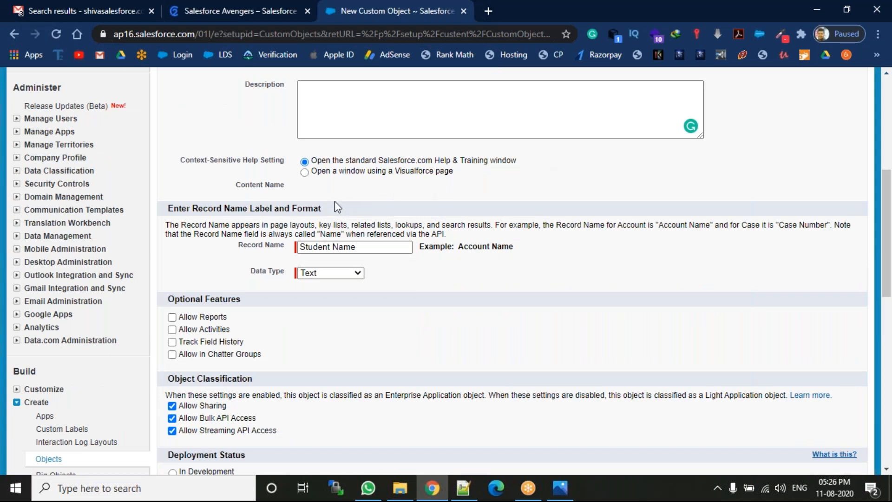
Step: Review the Record Name Label and Format section, keeping Student Name with Data Type Text
drag(326, 208, 170, 207)
click(332, 208)
click(673, 15)
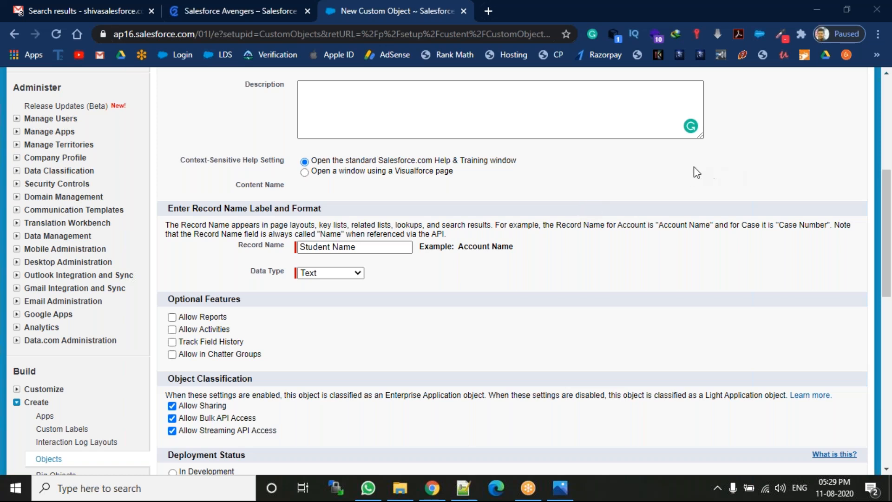
click(348, 273)
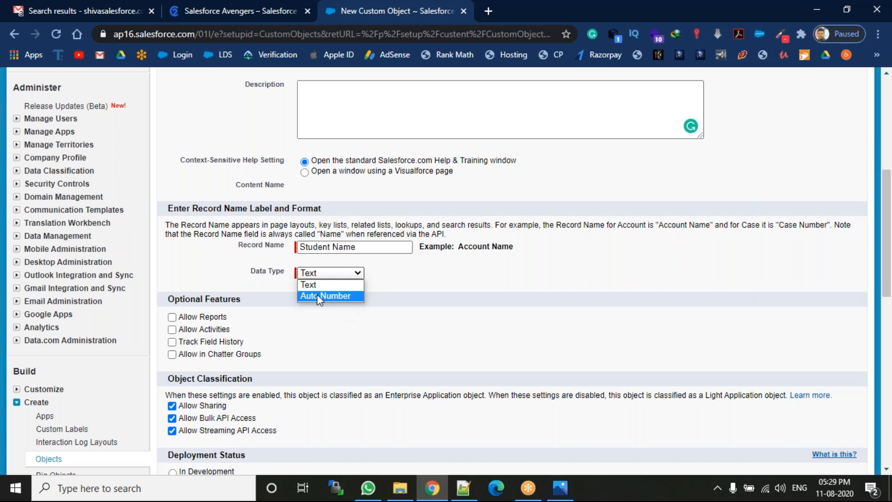
click(409, 290)
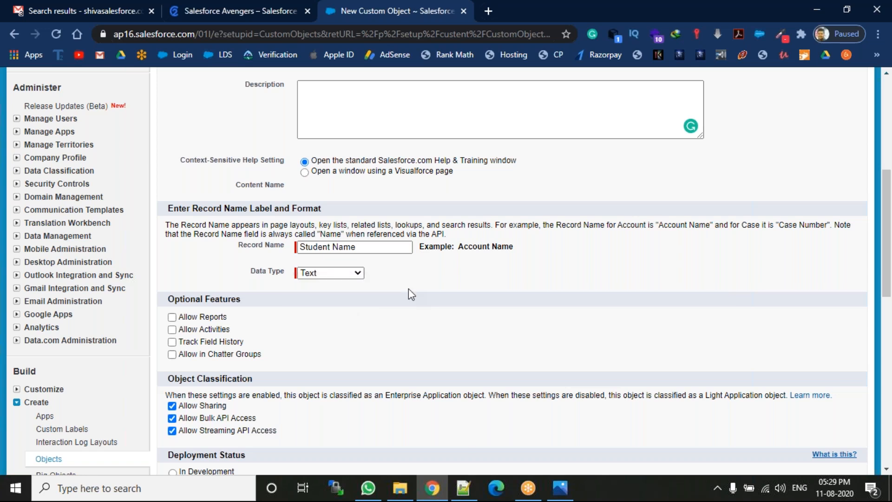
drag(886, 223, 886, 126)
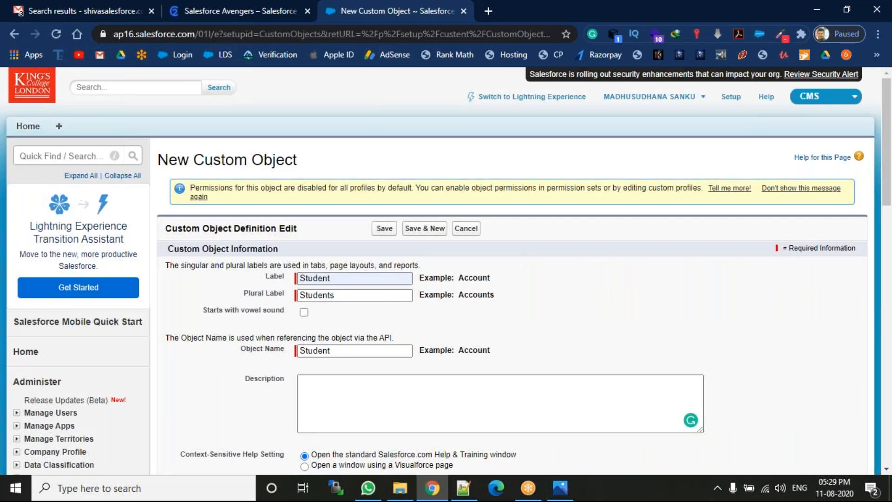
click(120, 86)
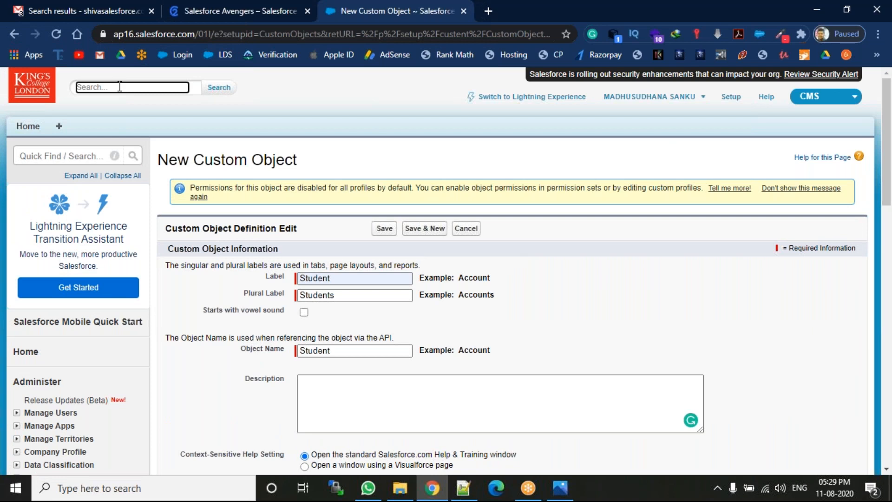
text(madhu)
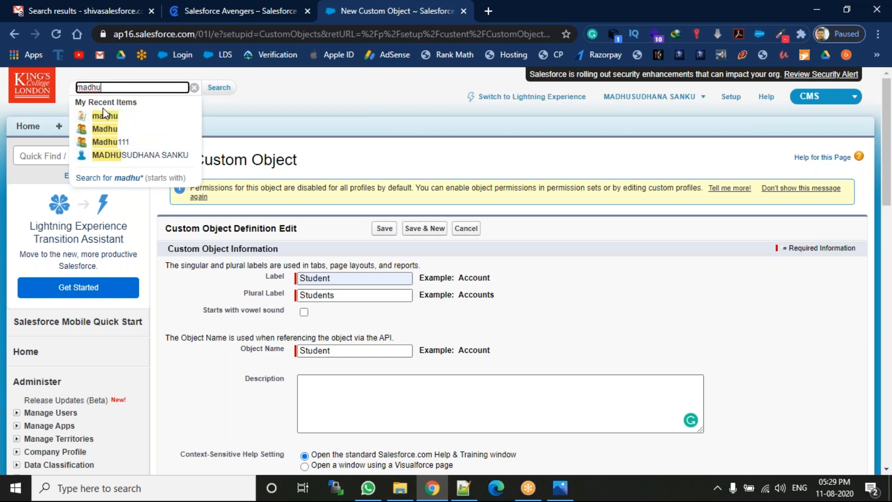
key(BackSpace)
key(BackSpace)
key(BackSpace)
key(BackSpace)
key(BackSpace)
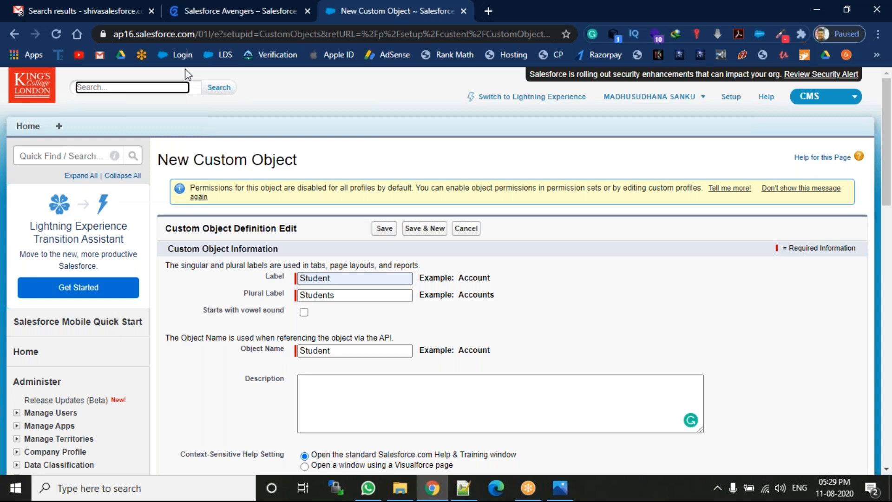
text(136)
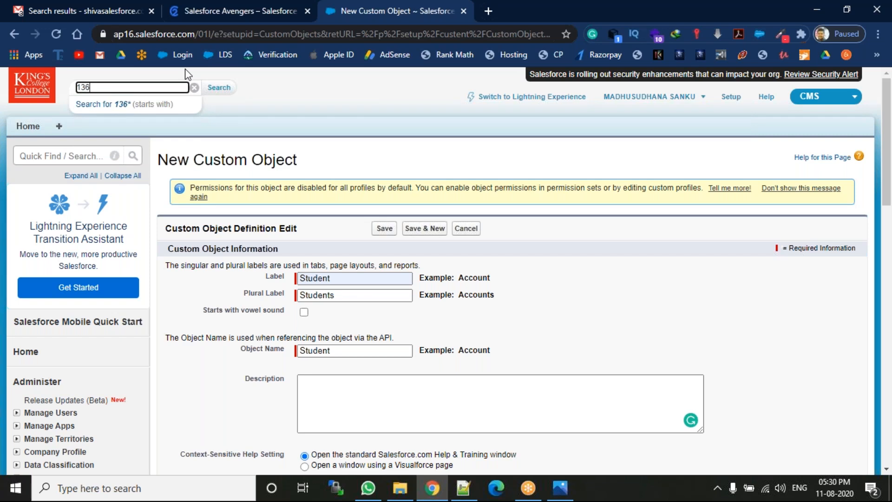
key(BackSpace)
key(BackSpace)
key(BackSpace)
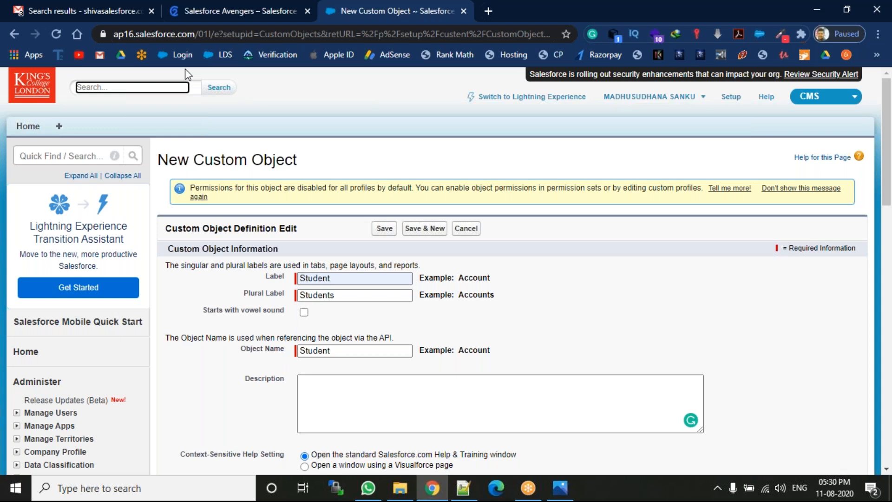
drag(886, 146, 888, 256)
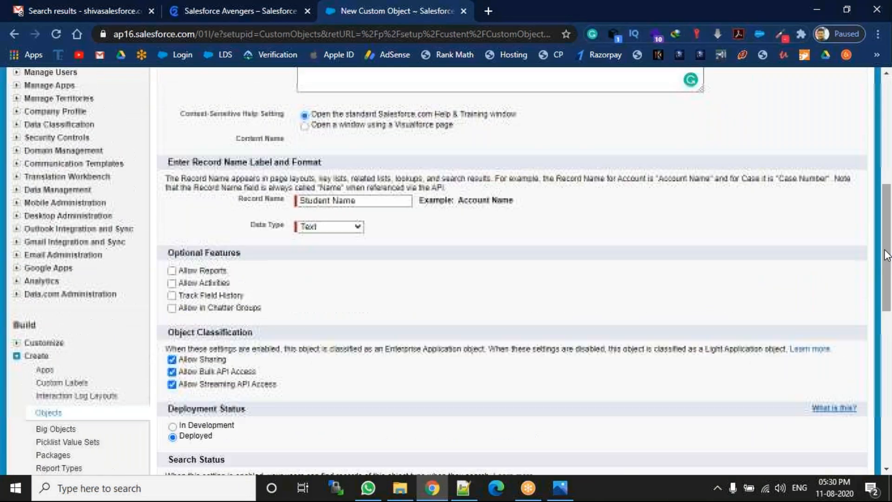
click(317, 228)
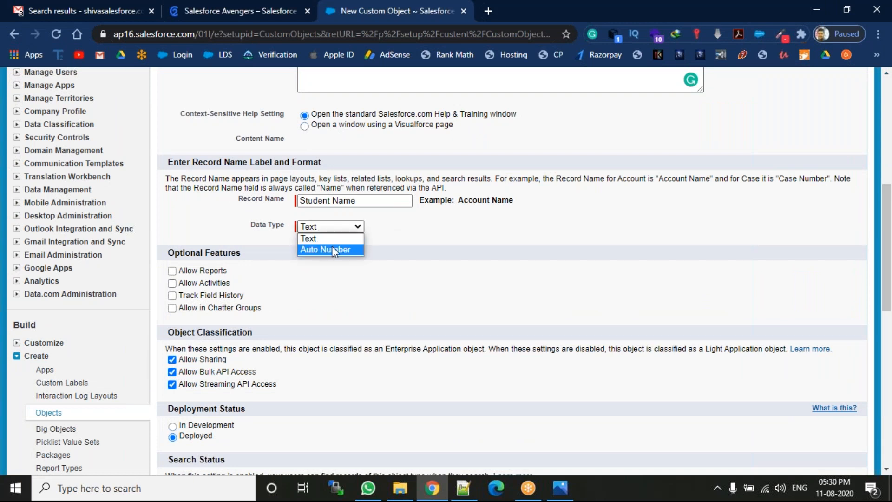
click(406, 241)
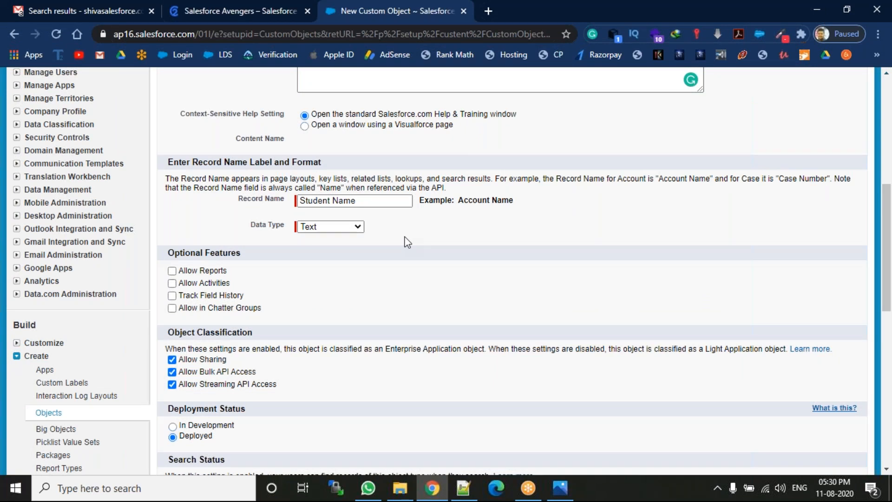
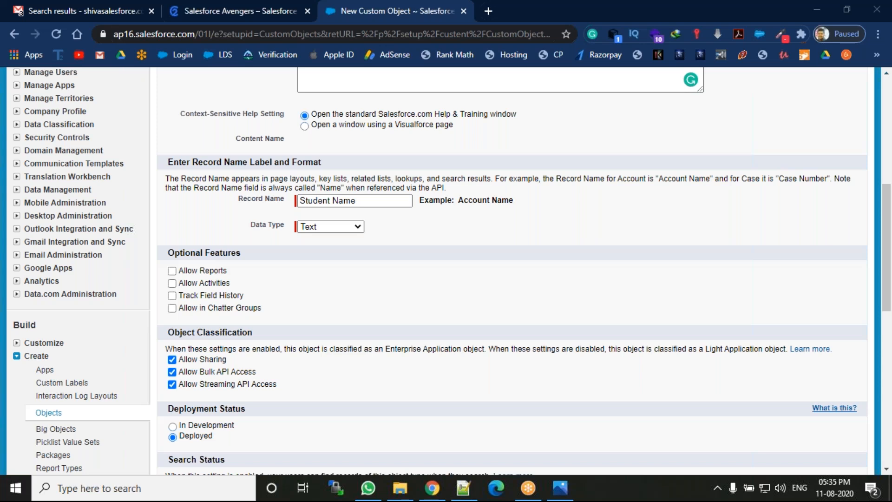
Step: Tick Allow Reports, Allow Activities, Track Field History and Allow in Chatter Groups for the new object
click(172, 270)
click(172, 282)
click(172, 295)
click(171, 308)
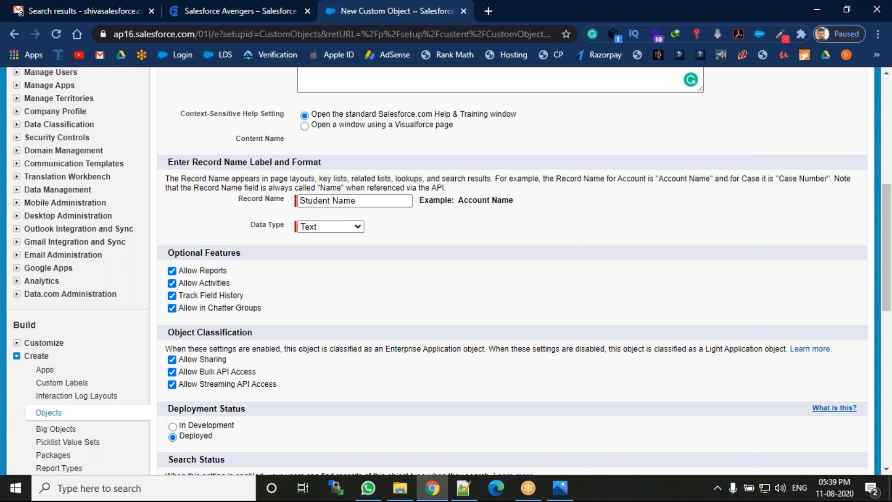
key(Down)
scroll(446, 271, down, 1)
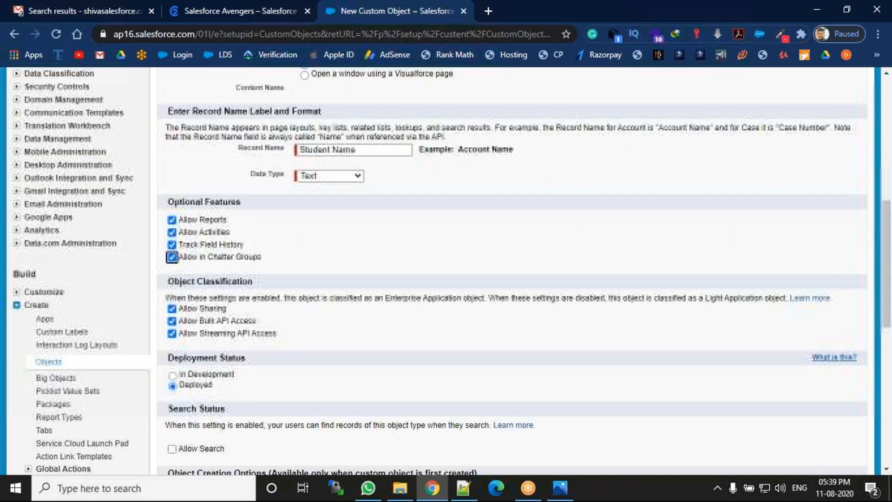
scroll(446, 271, down, 2)
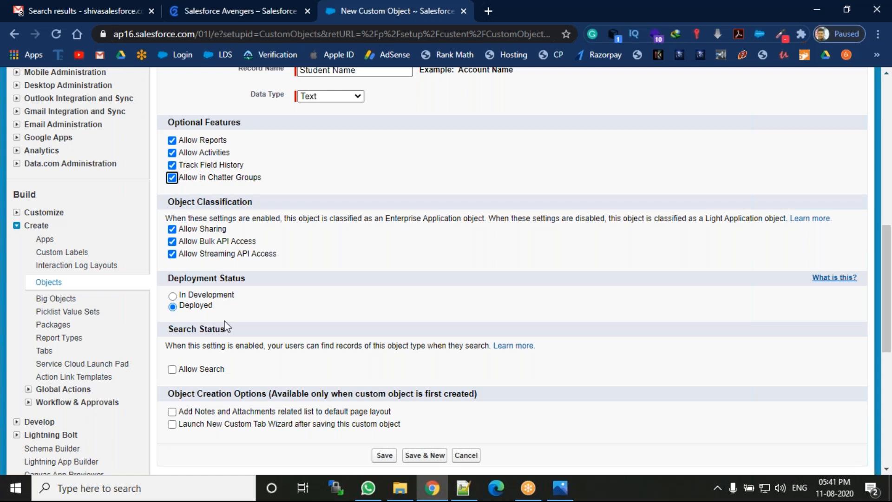
Step: Enable Allow Search, then highlight the Object Creation Options notes and tab wizard wording
click(171, 369)
drag(187, 395, 477, 389)
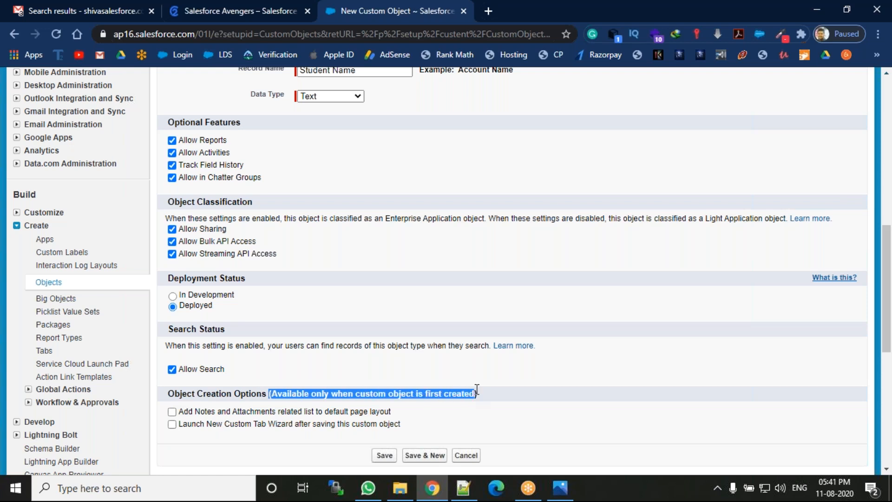
click(486, 395)
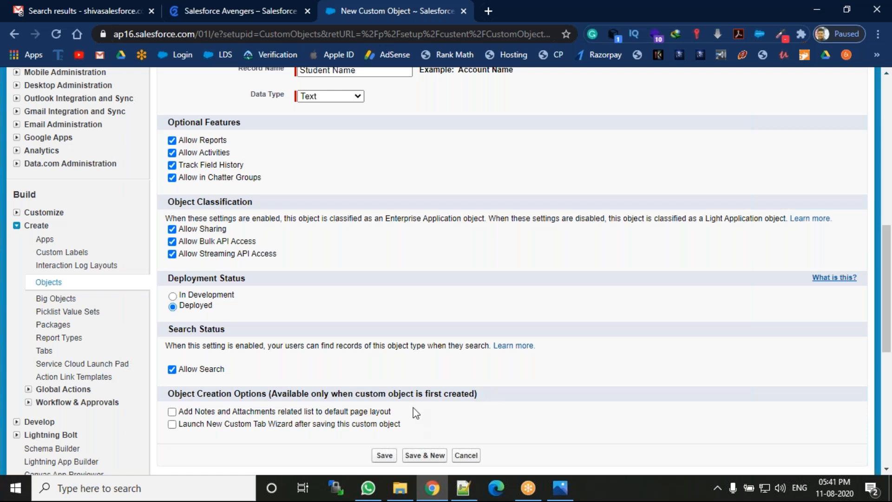
drag(402, 424, 208, 416)
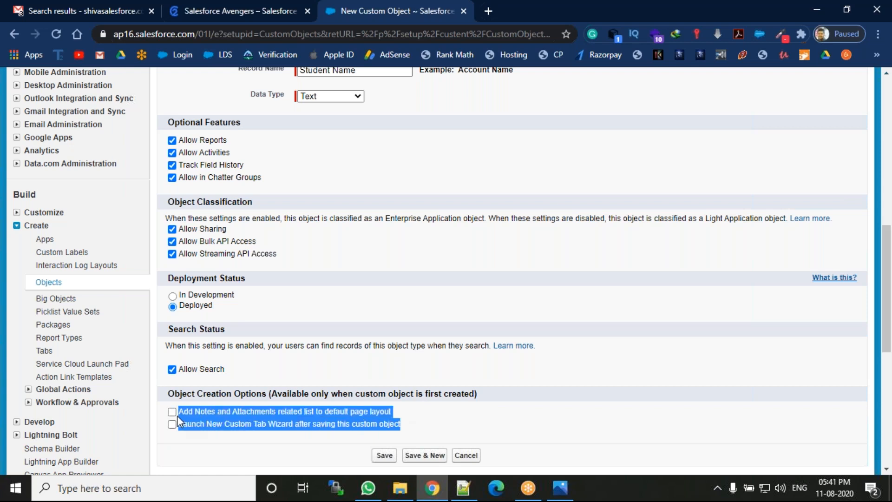
Step: In Mugdha.txt, paste the two object creation options between asterisk divider lines, with blank lines after
click(464, 488)
key(Return)
key(Return)
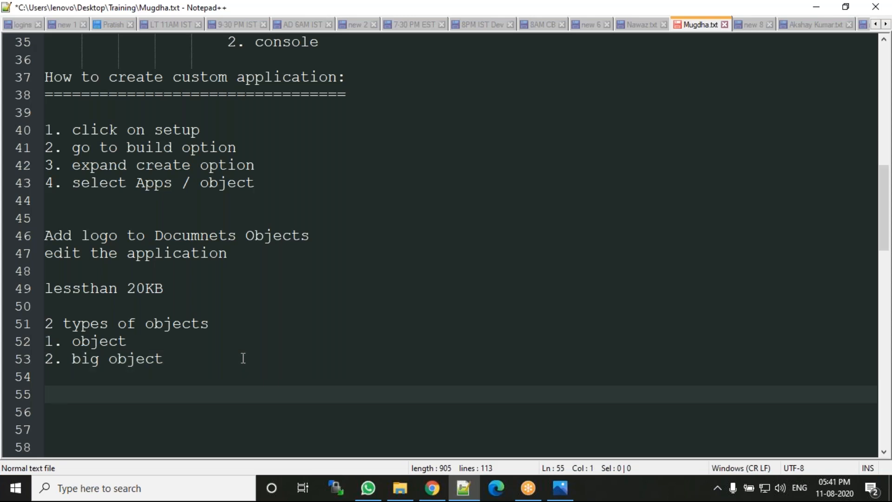
text(**********************)
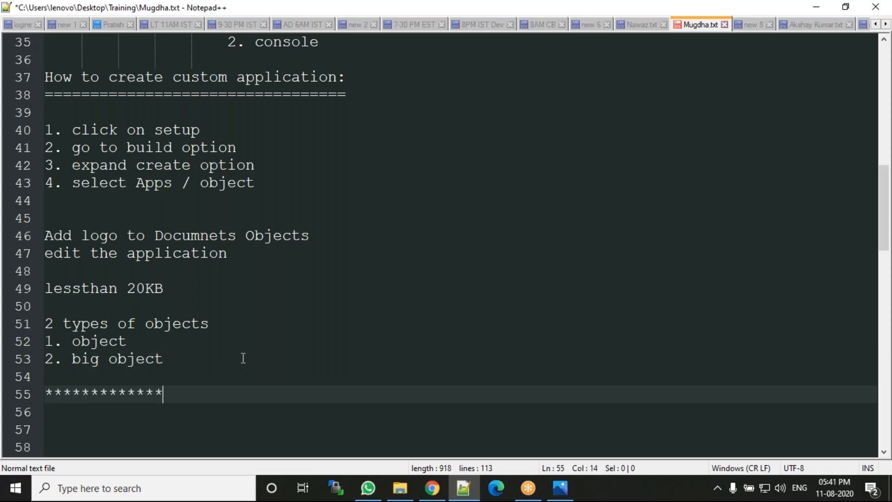
key(Return)
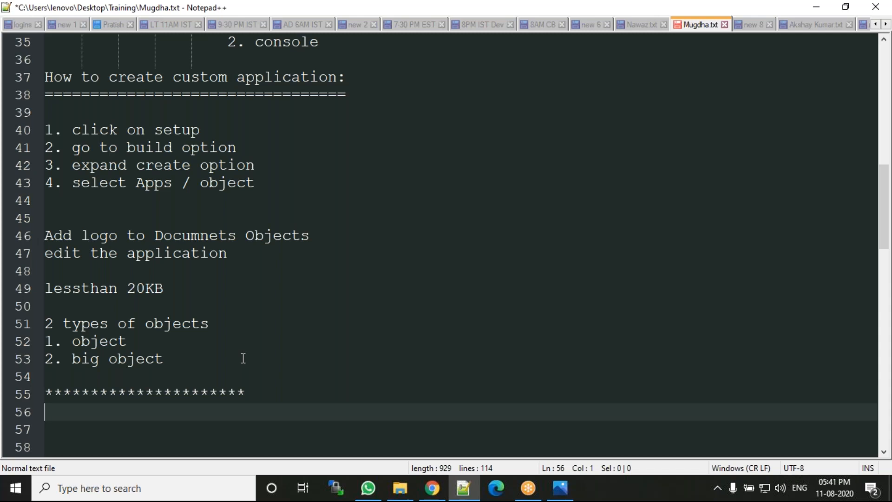
text(Add Notes and Attachments related list to default page layout Launch New Custom Tab Wizard after saving this custom object)
key(Return)
text(**********************)
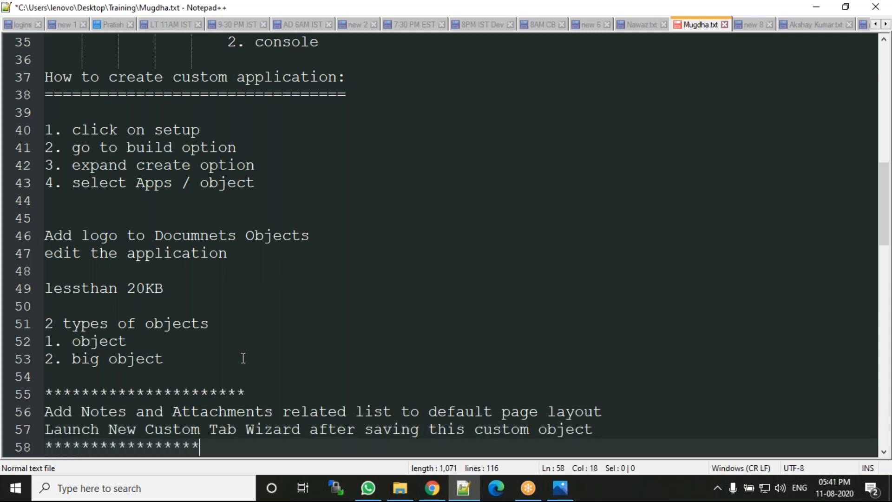
key(Return)
key(Return)
key(Return)
key(Return)
key(Return)
key(Return)
key(Return)
key(Return)
key(Return)
key(Return)
key(Return)
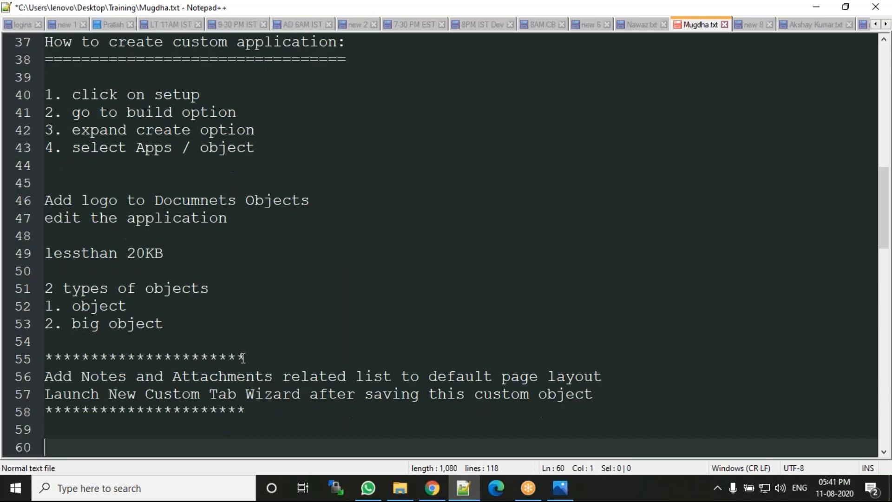
key(Return)
click(432, 488)
Step: Review the Student Label field and the empty Description box at the top of the form
click(446, 414)
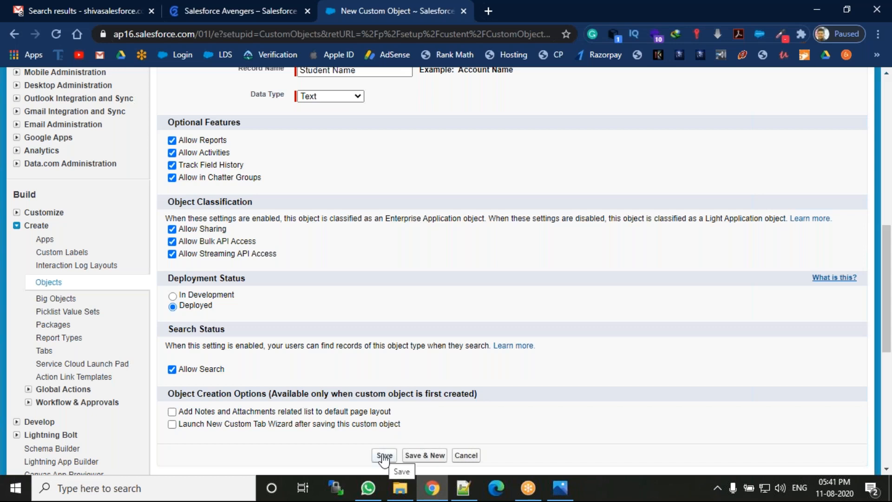
drag(888, 279, 890, 131)
drag(285, 274, 274, 272)
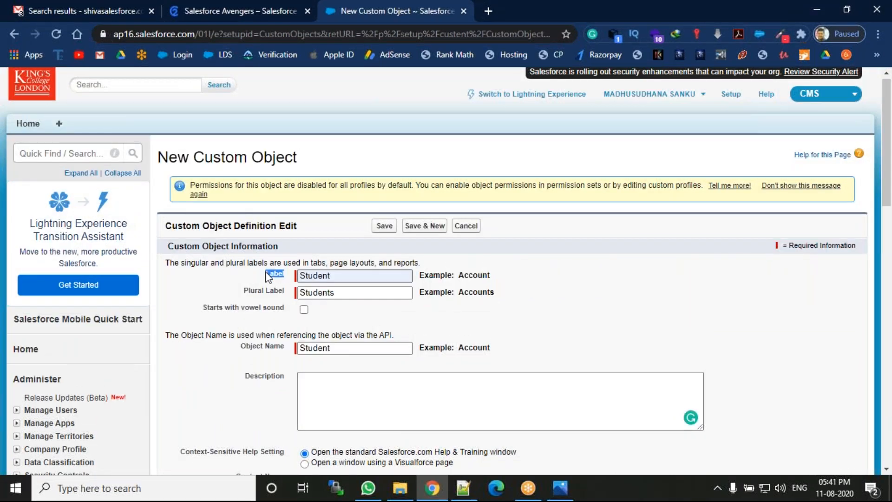
click(266, 272)
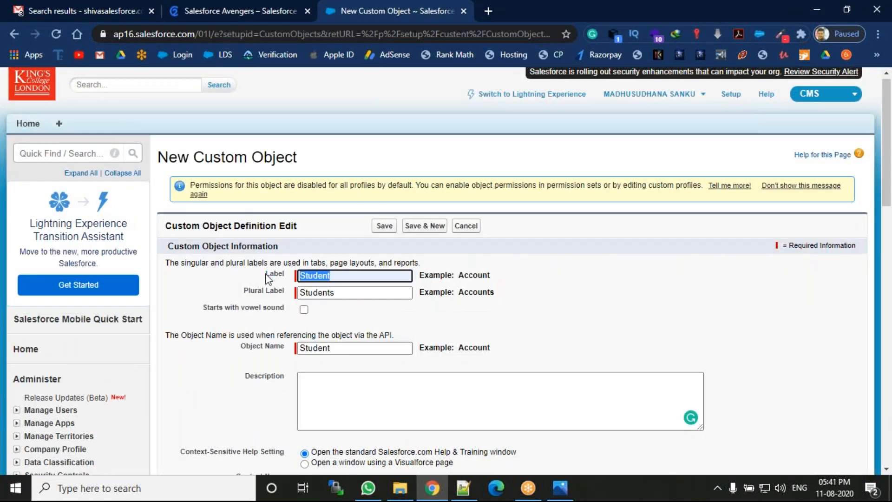
click(287, 297)
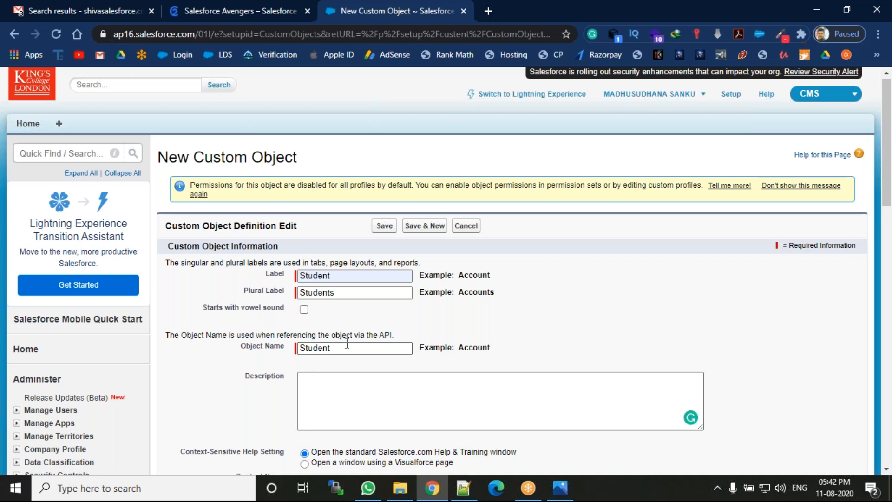
click(345, 389)
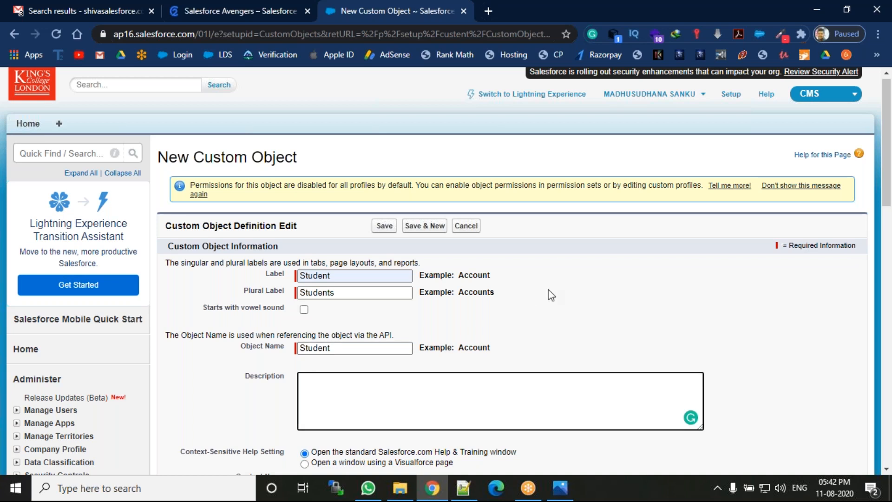
Step: Set Context-Sensitive Help to open a Visualforce page window and view the Content Name choices
drag(890, 153, 889, 226)
drag(178, 212, 274, 226)
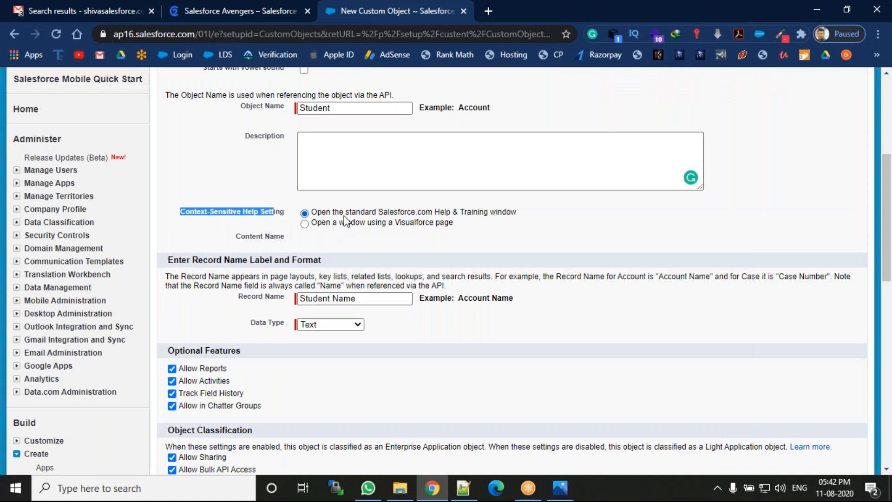
click(350, 230)
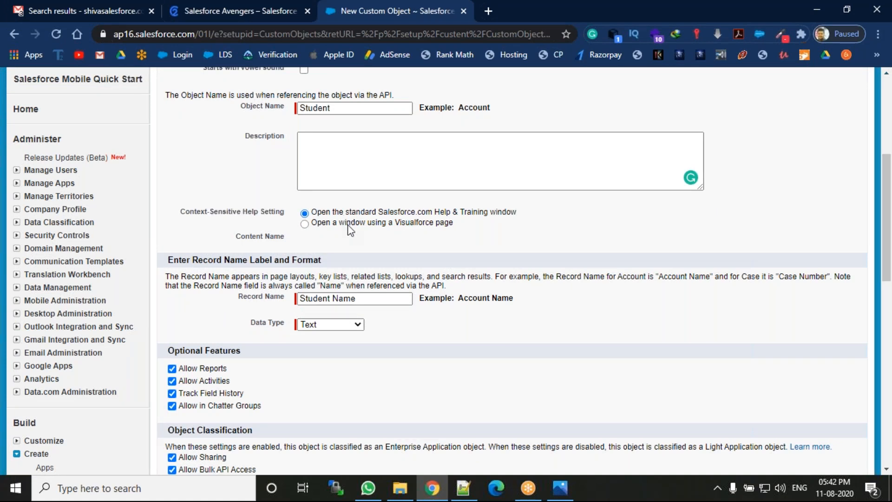
click(348, 225)
click(321, 238)
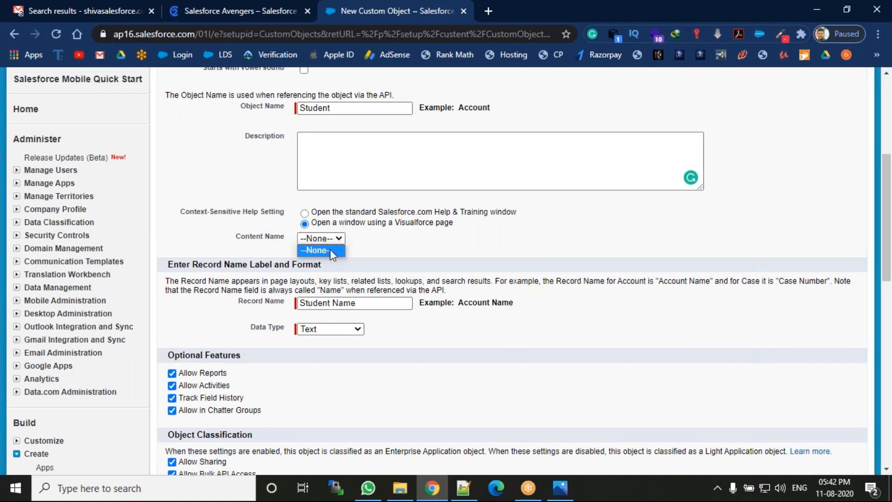
Step: Revert help to the standard Help & Training window; review Object Classification, Deployment and Search Status
click(305, 213)
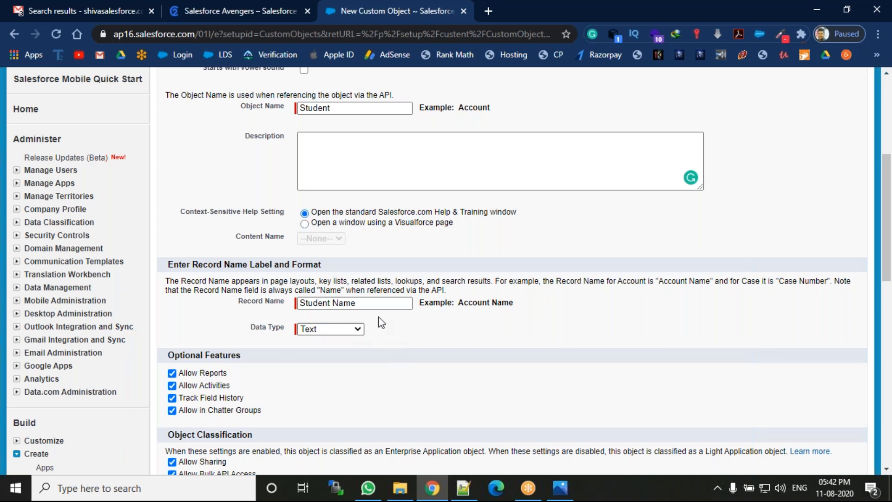
drag(889, 228, 889, 295)
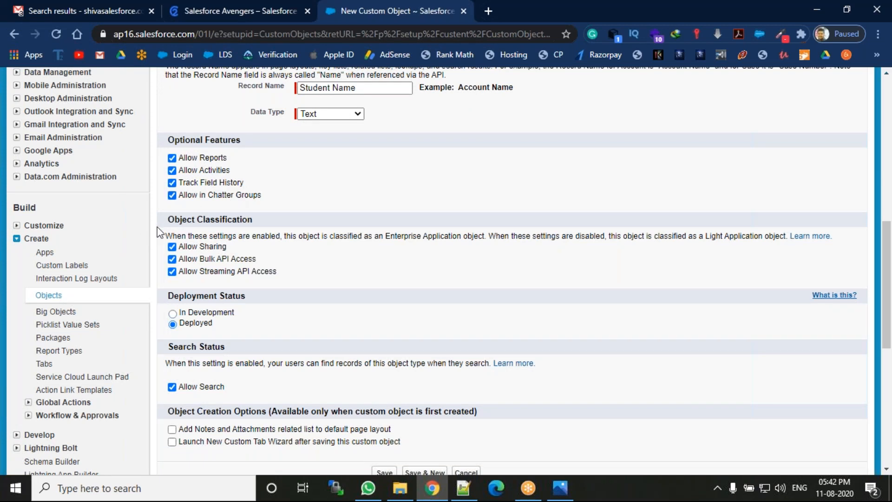
drag(164, 224, 238, 227)
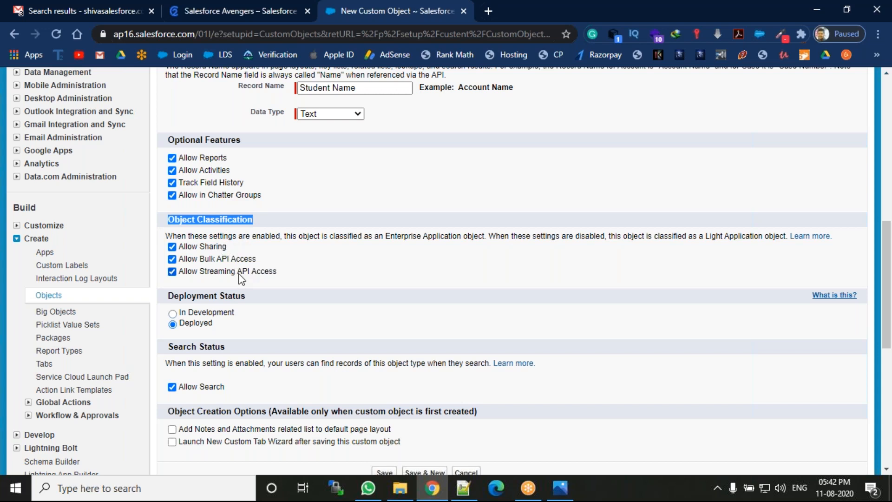
drag(245, 296, 173, 294)
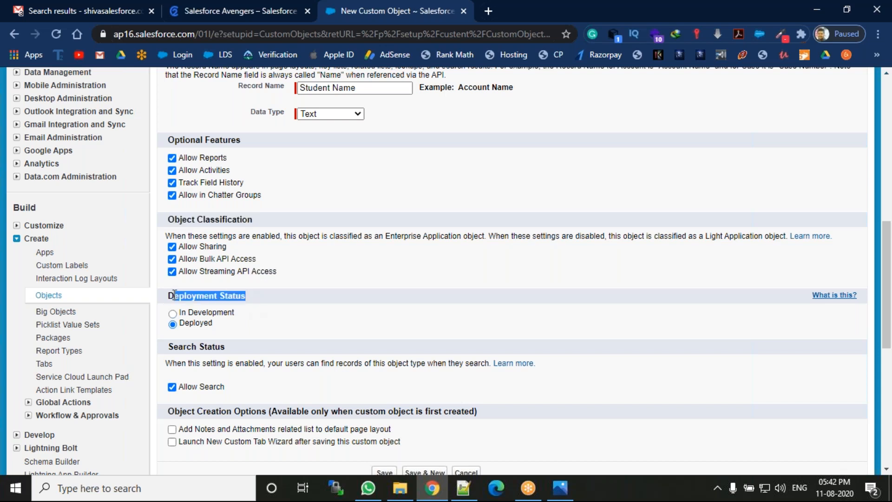
click(207, 328)
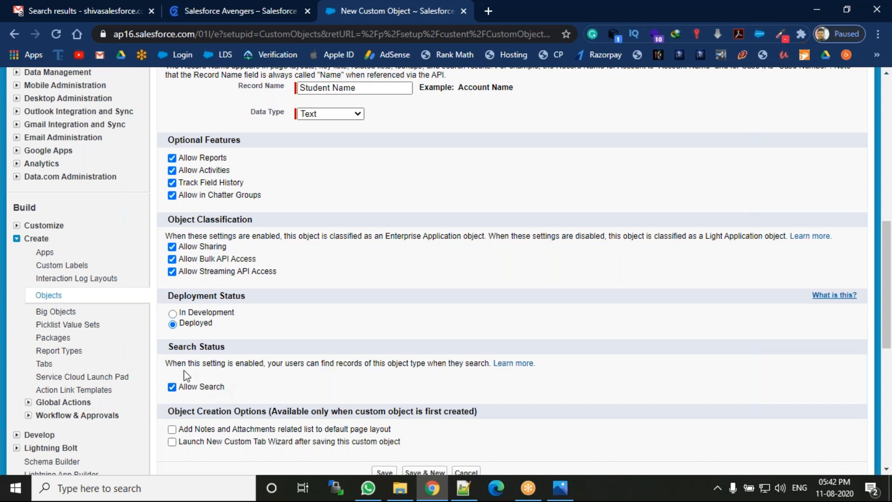
drag(172, 363, 273, 379)
click(273, 380)
drag(889, 334, 889, 181)
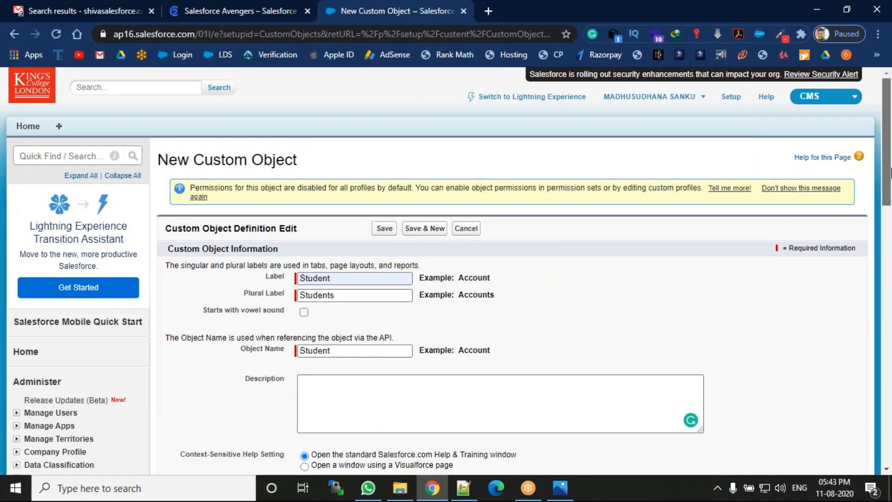
Step: Save the Student custom object from the bottom of the form, then pick the Sales app
drag(890, 172, 890, 361)
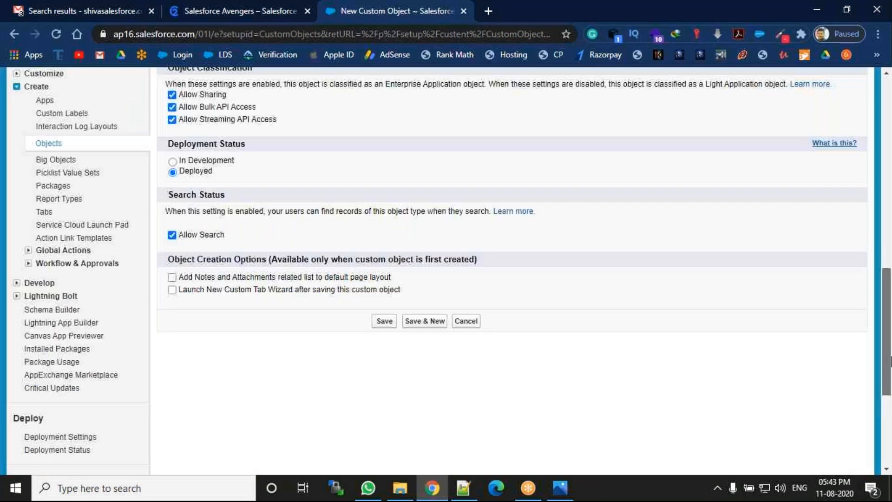
drag(891, 361, 891, 378)
click(384, 266)
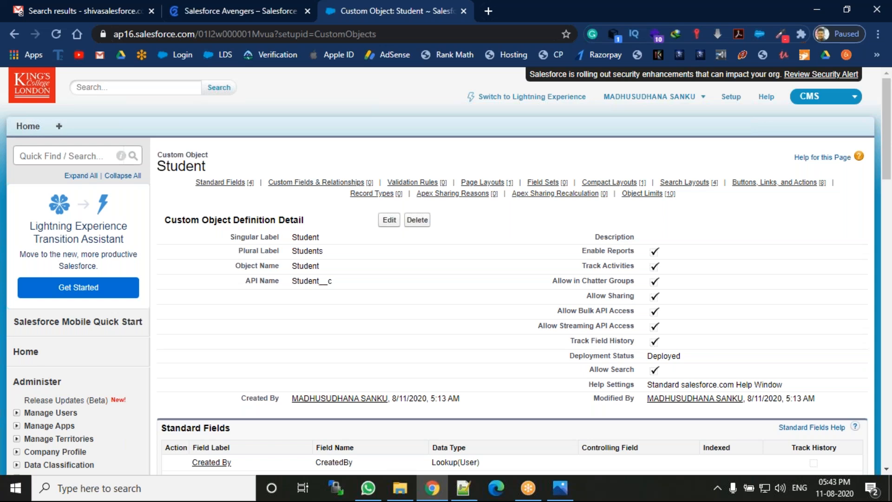
click(820, 98)
click(808, 96)
Step: Switch to the Sales app, then return to the CMS app through the app menu
click(795, 123)
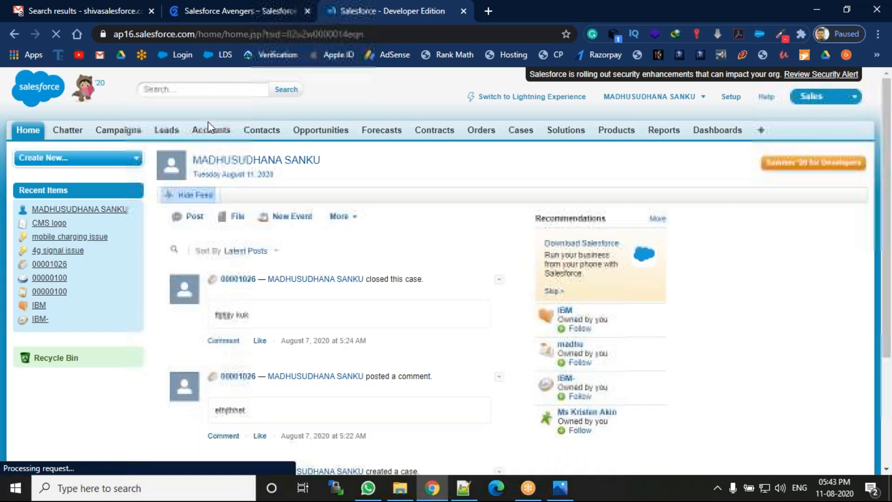
click(831, 98)
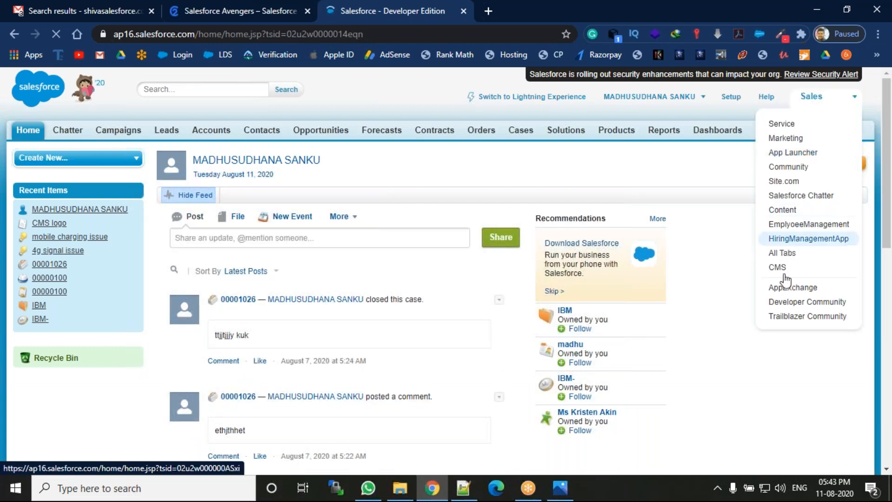
click(787, 266)
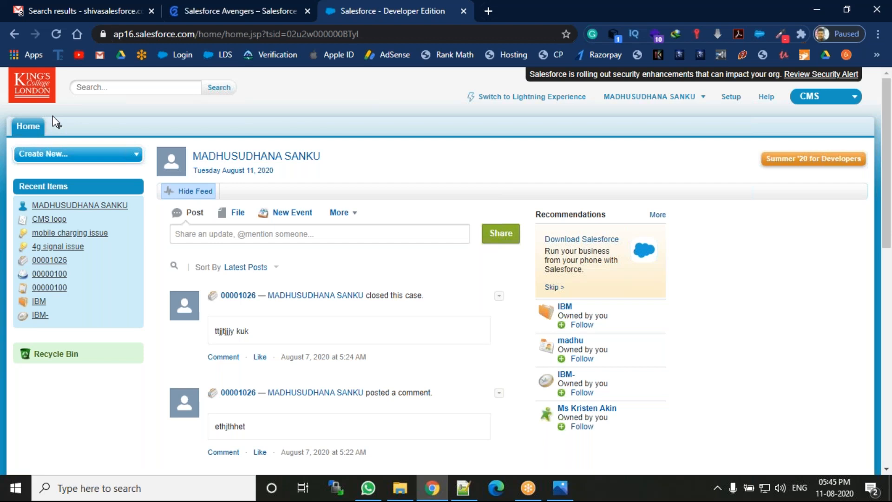
Step: Add a 'Tabing' note on line 61 of Mugdha.txt and bookmark the custom tab wizard line
click(463, 488)
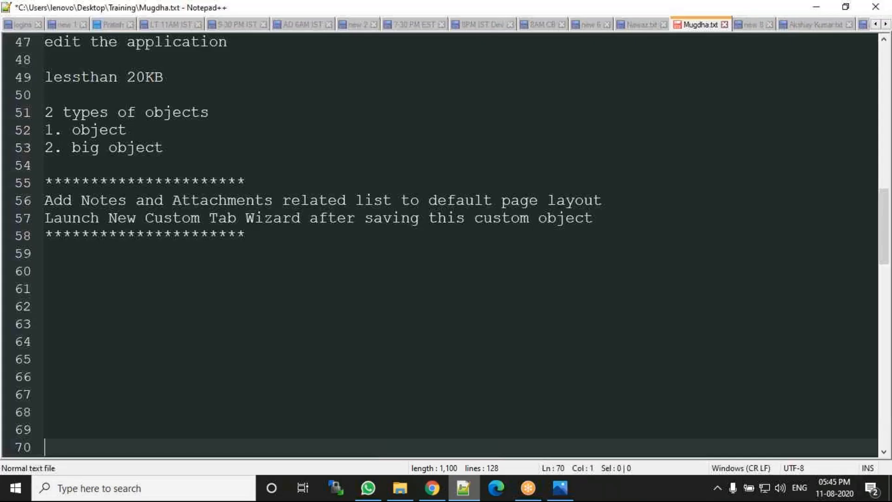
key(Up)
key(Up)
key(Up)
key(Up)
key(Up)
key(Up)
key(Up)
key(Up)
key(Up)
text(Tabing)
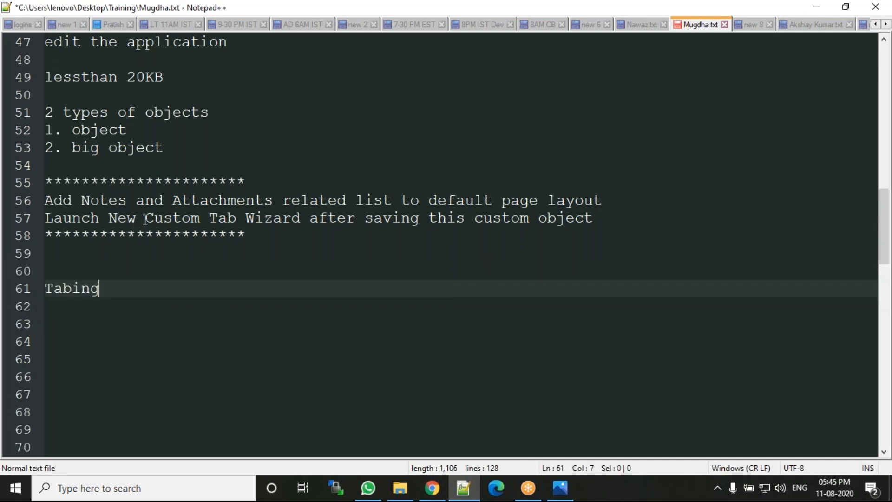
drag(104, 217, 619, 217)
click(619, 218)
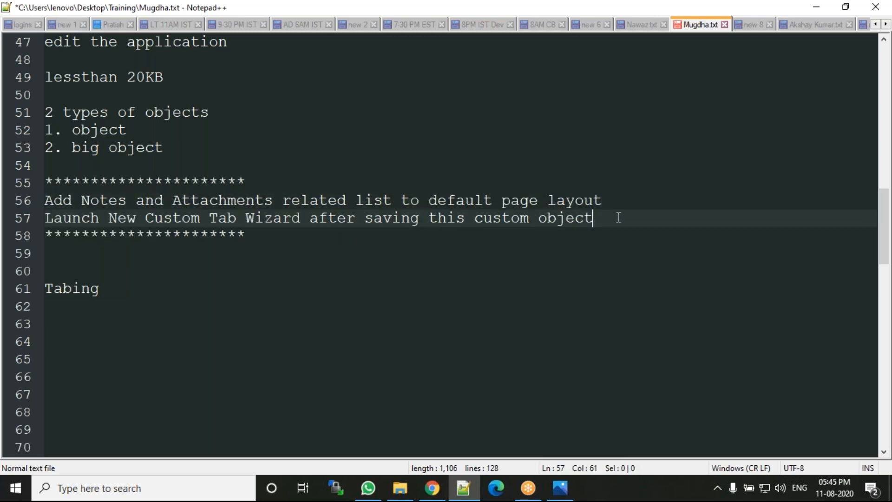
click(34, 218)
click(98, 289)
click(228, 216)
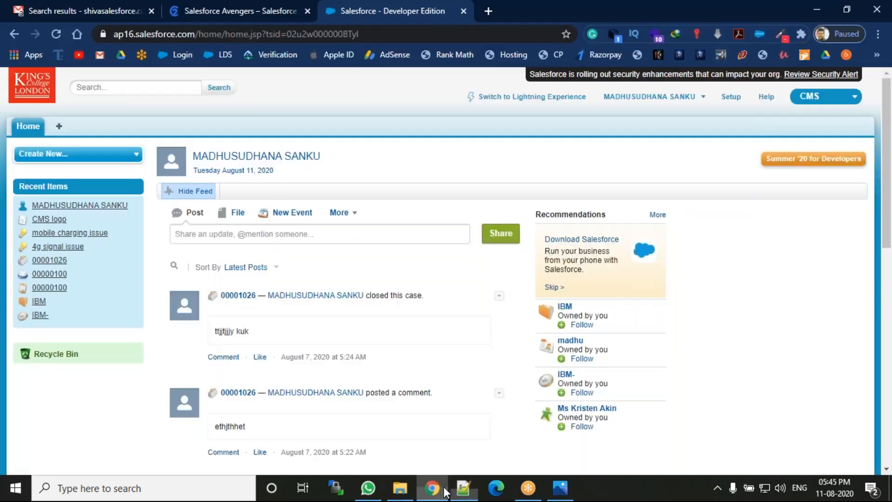
Step: In Salesforce Setup, go to Build > Create > Tabs
click(432, 487)
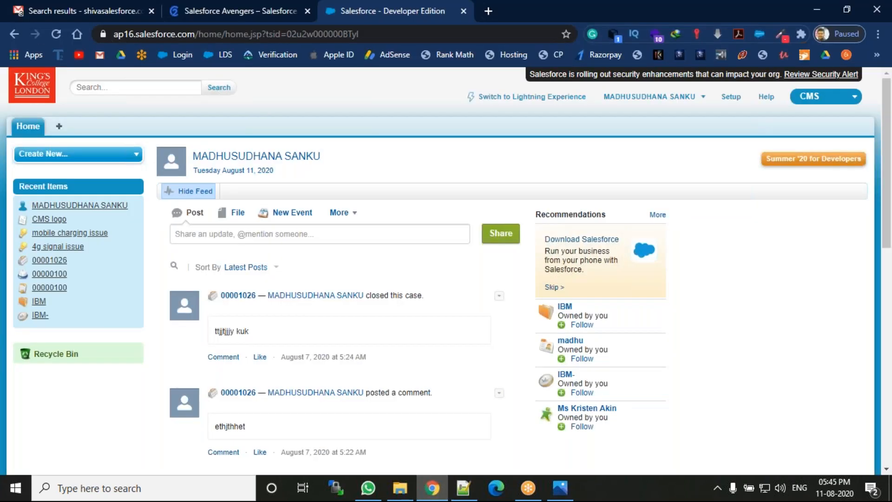
click(730, 98)
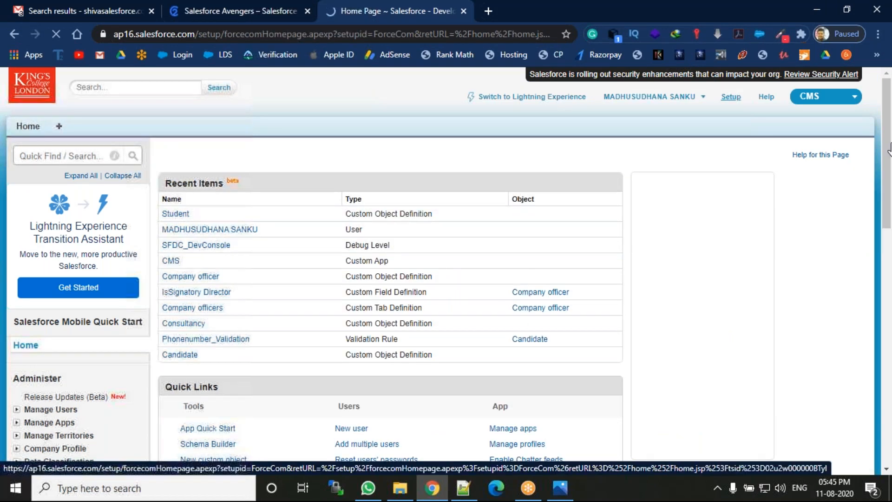
scroll(446, 269, down, 8)
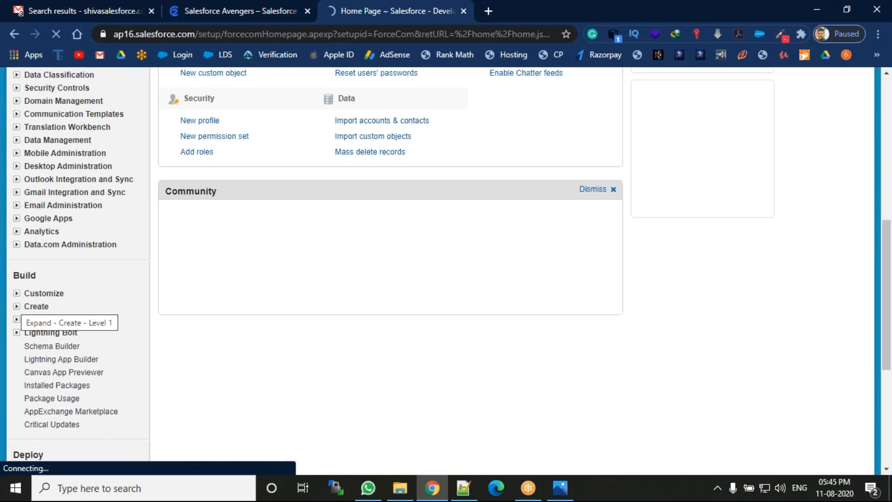
click(17, 306)
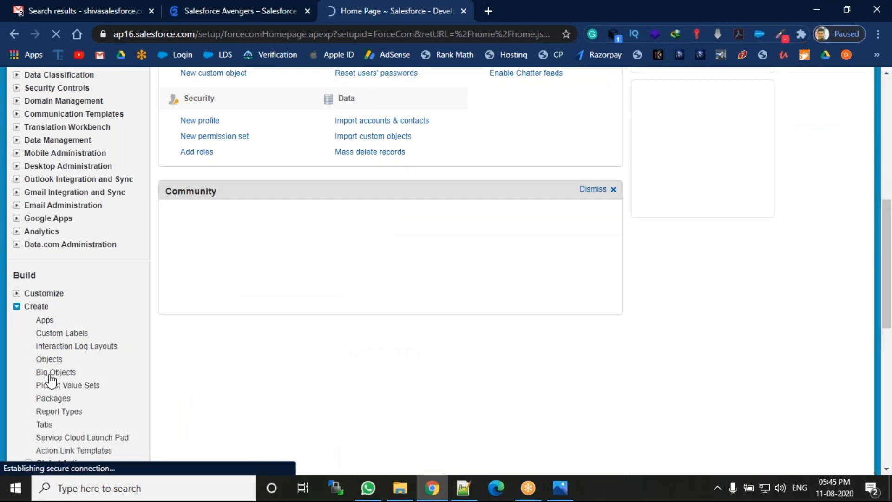
click(51, 426)
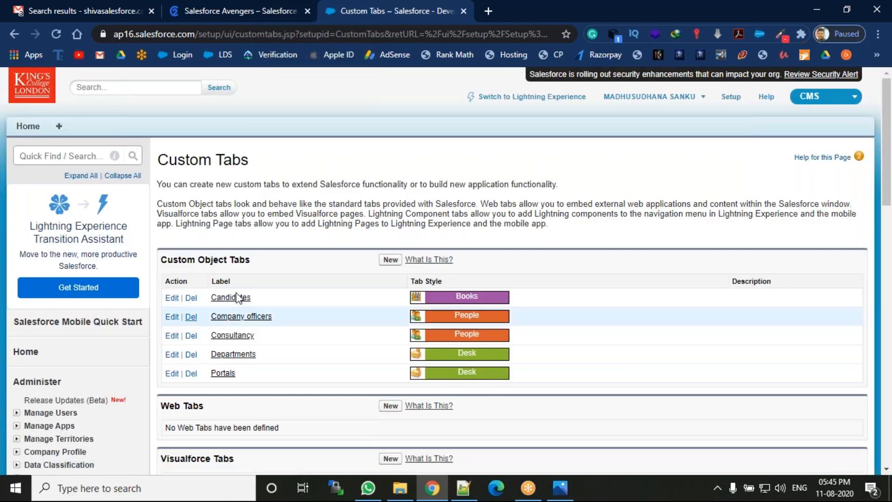
Step: Start a new tab from the Custom Object Tabs section of the Custom Tabs page
drag(890, 172, 890, 200)
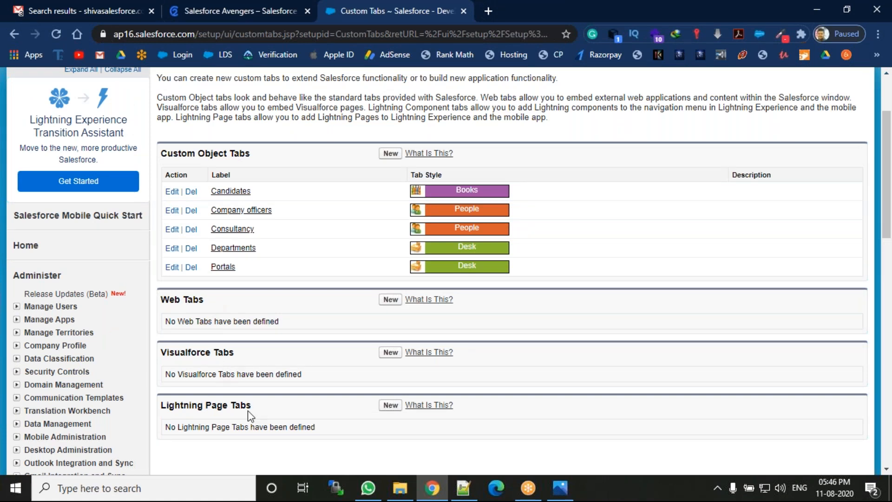
click(389, 154)
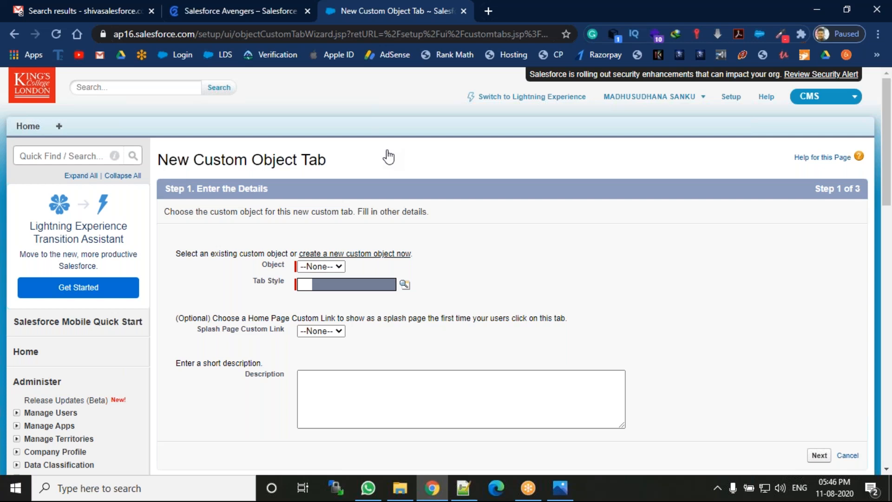
Step: Point the new tab at the Student object with Leaf style and no splash page link
click(334, 268)
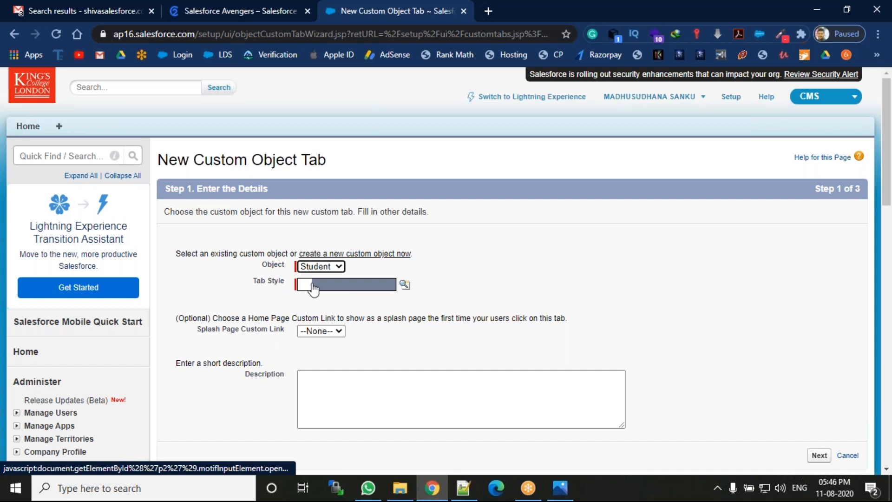
click(321, 287)
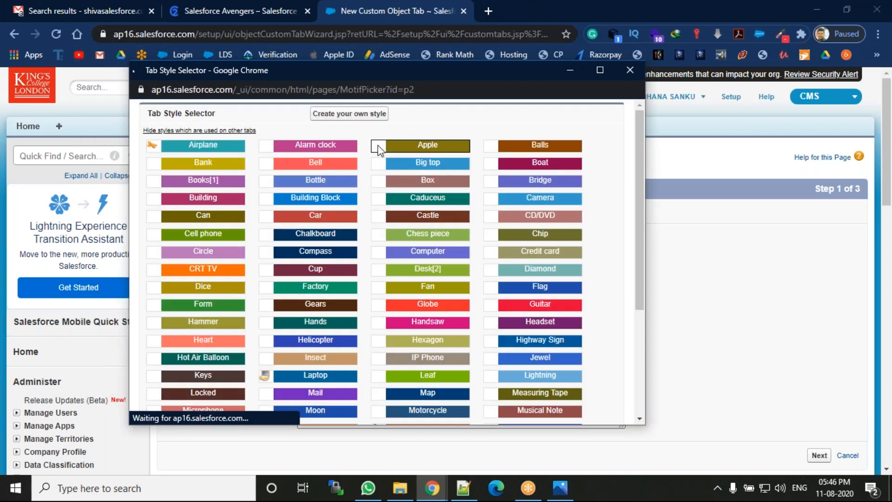
click(427, 375)
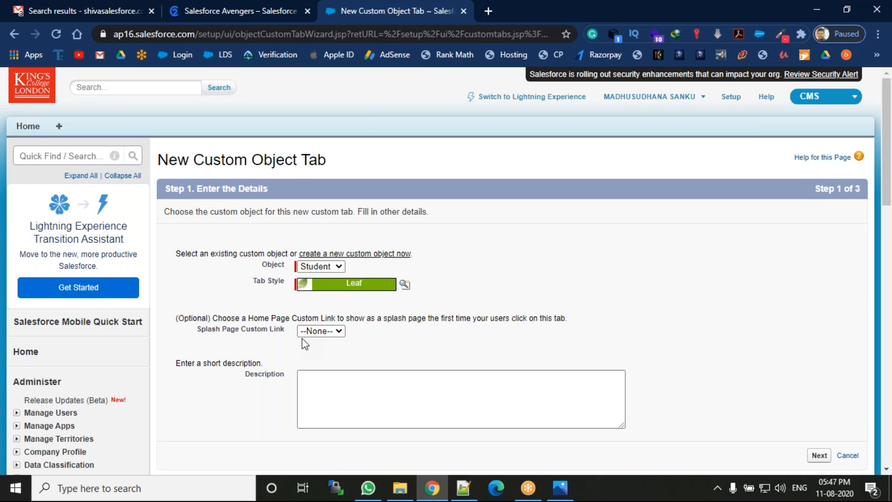
click(328, 334)
click(331, 339)
click(326, 375)
click(819, 456)
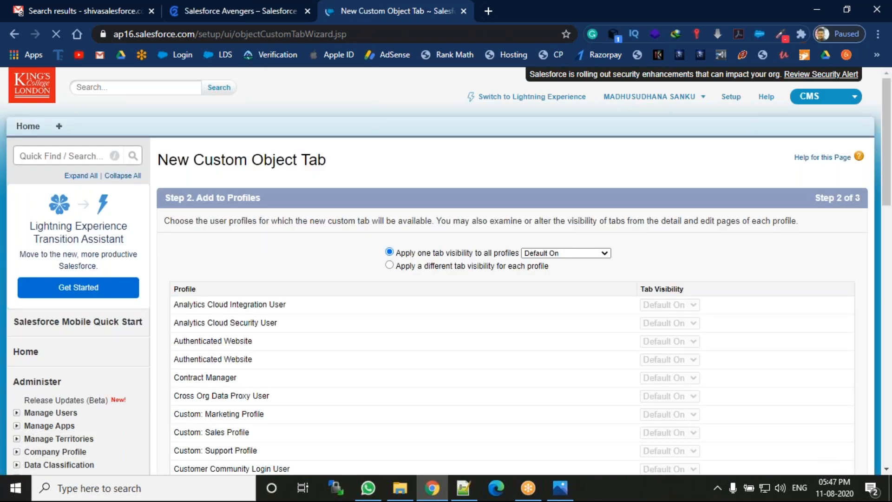
Step: Keep profile visibility Default On, include the tab only in the CMS app, and save
scroll(698, 348, down, 10)
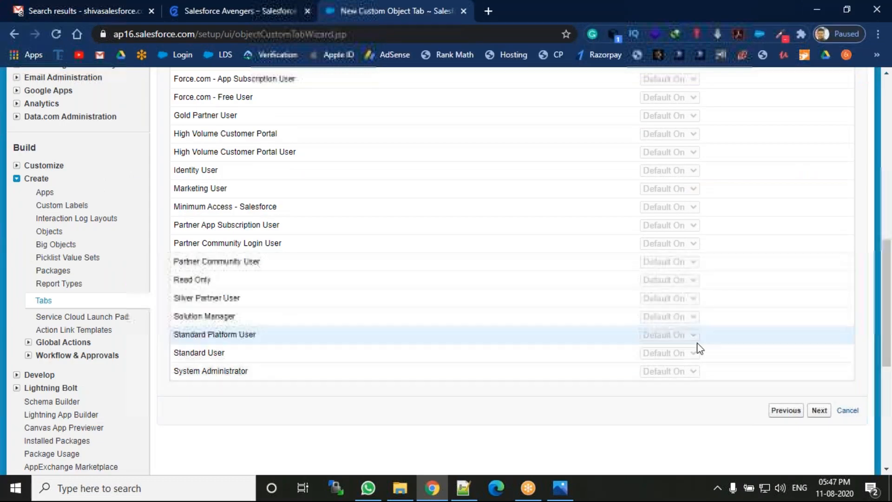
click(822, 416)
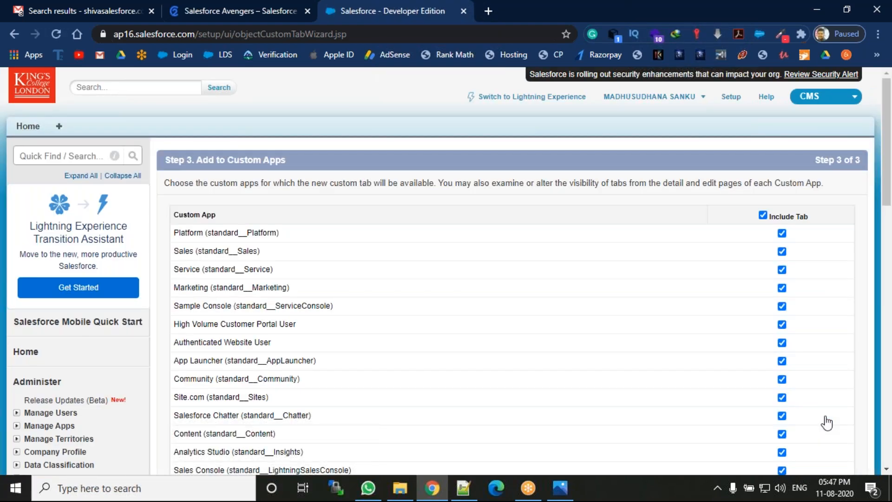
click(763, 215)
scroll(889, 203, down, 1)
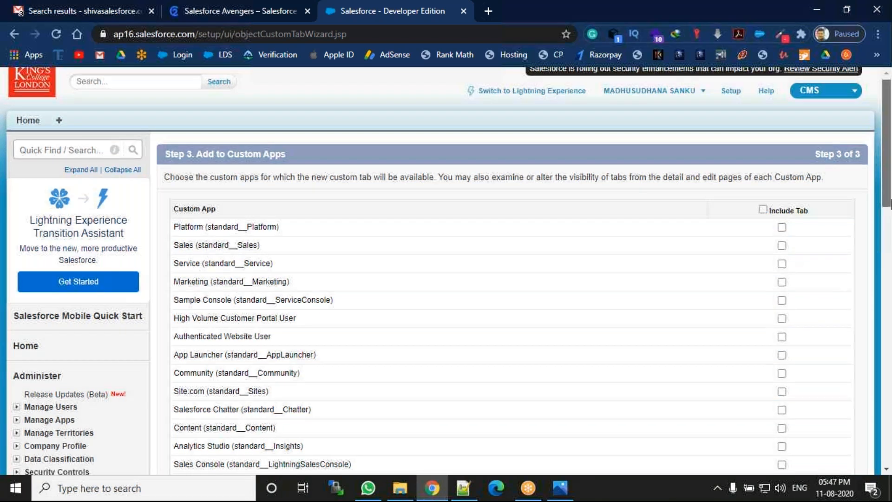
scroll(890, 203, down, 9)
click(782, 219)
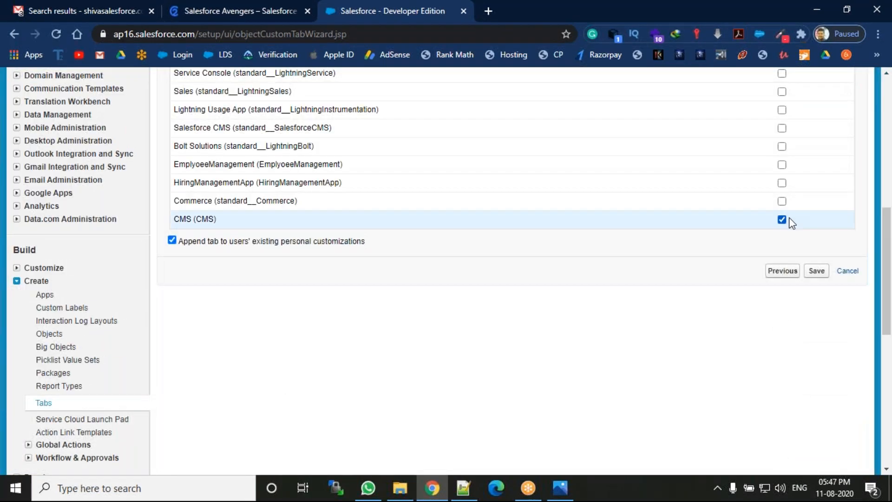
scroll(890, 246, up, 1)
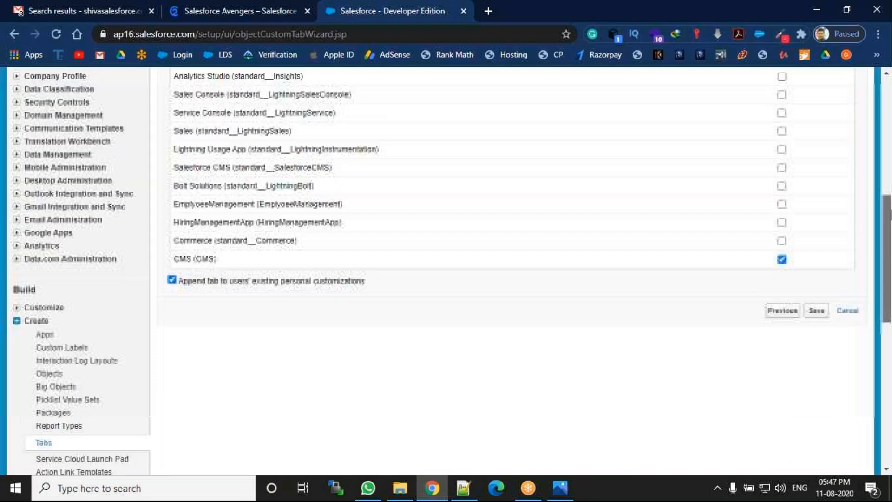
scroll(890, 214, up, 4)
drag(890, 176, 890, 157)
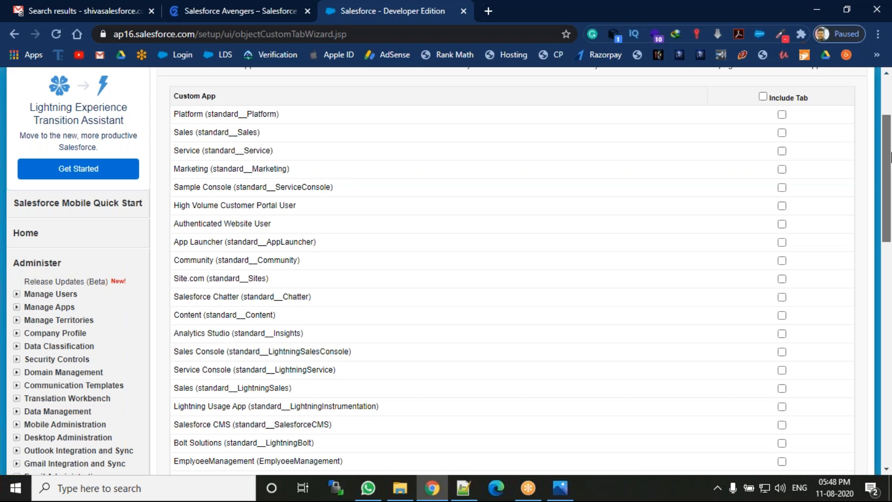
scroll(890, 157, down, 1)
drag(891, 196, 890, 263)
click(816, 315)
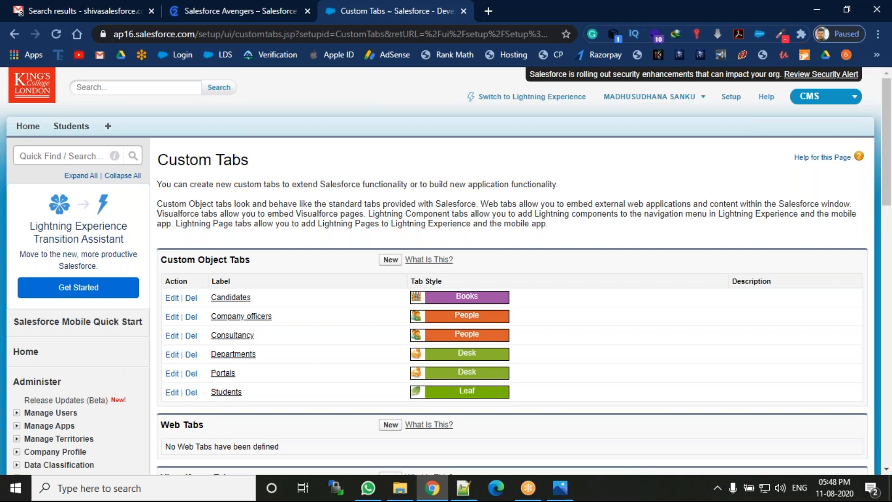
Step: Go to the Students tab and start a blank New Student record
click(71, 130)
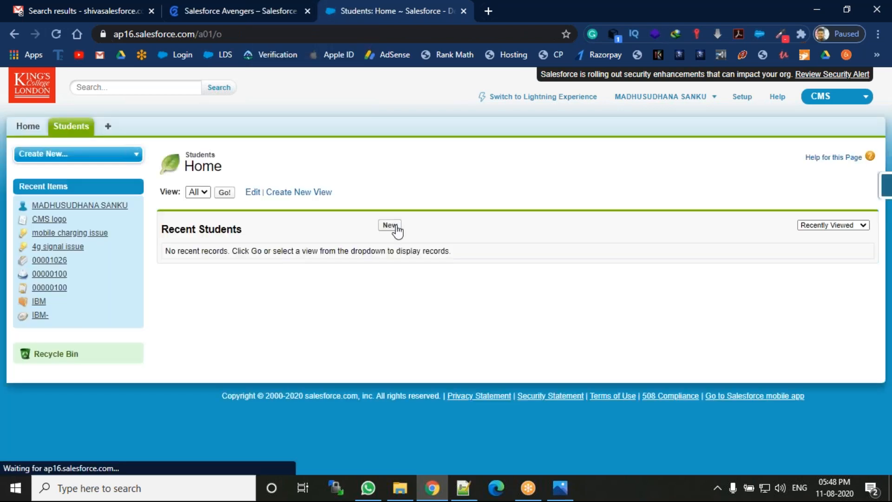
click(395, 226)
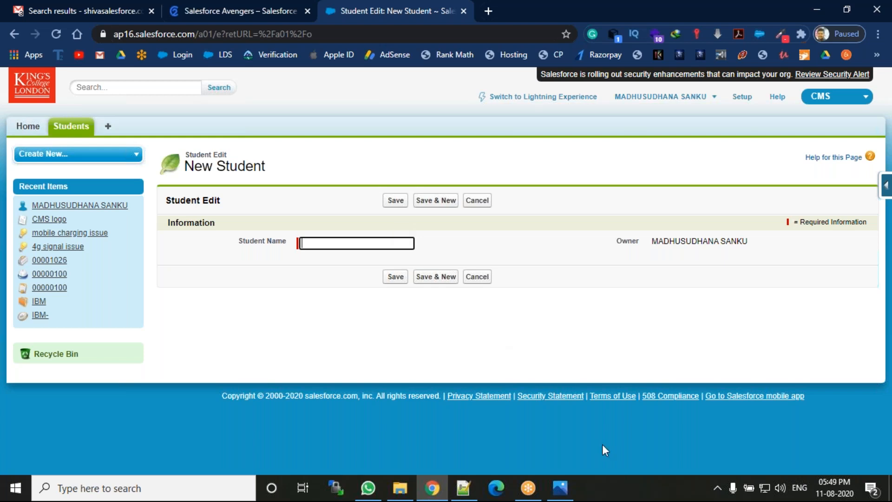
Step: Switch to Photos to view the cms app.png sheet of objects and field types
click(561, 498)
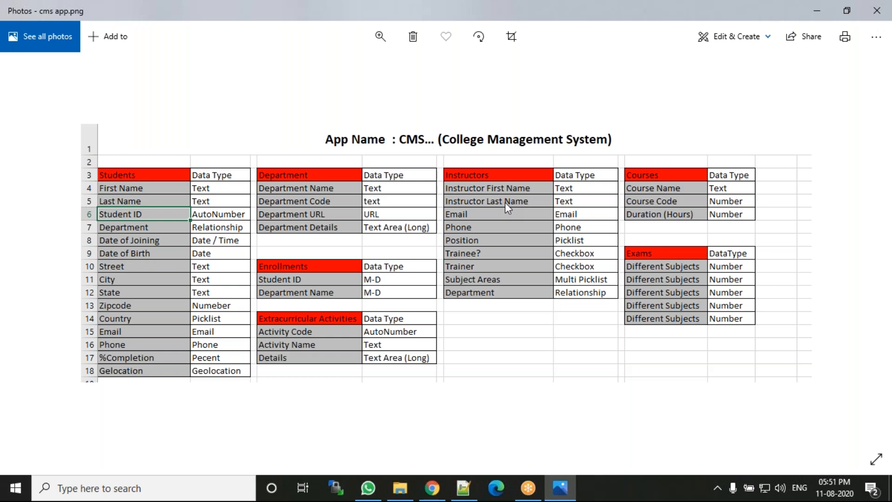
key(alt+Tab)
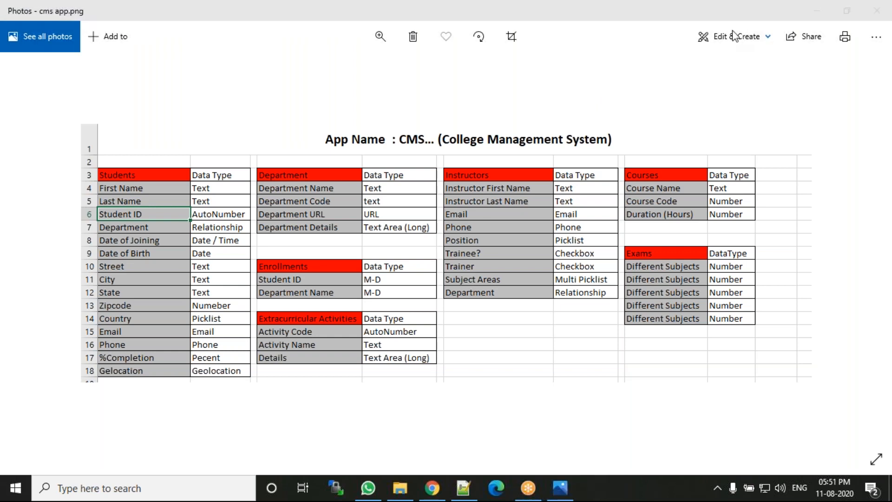